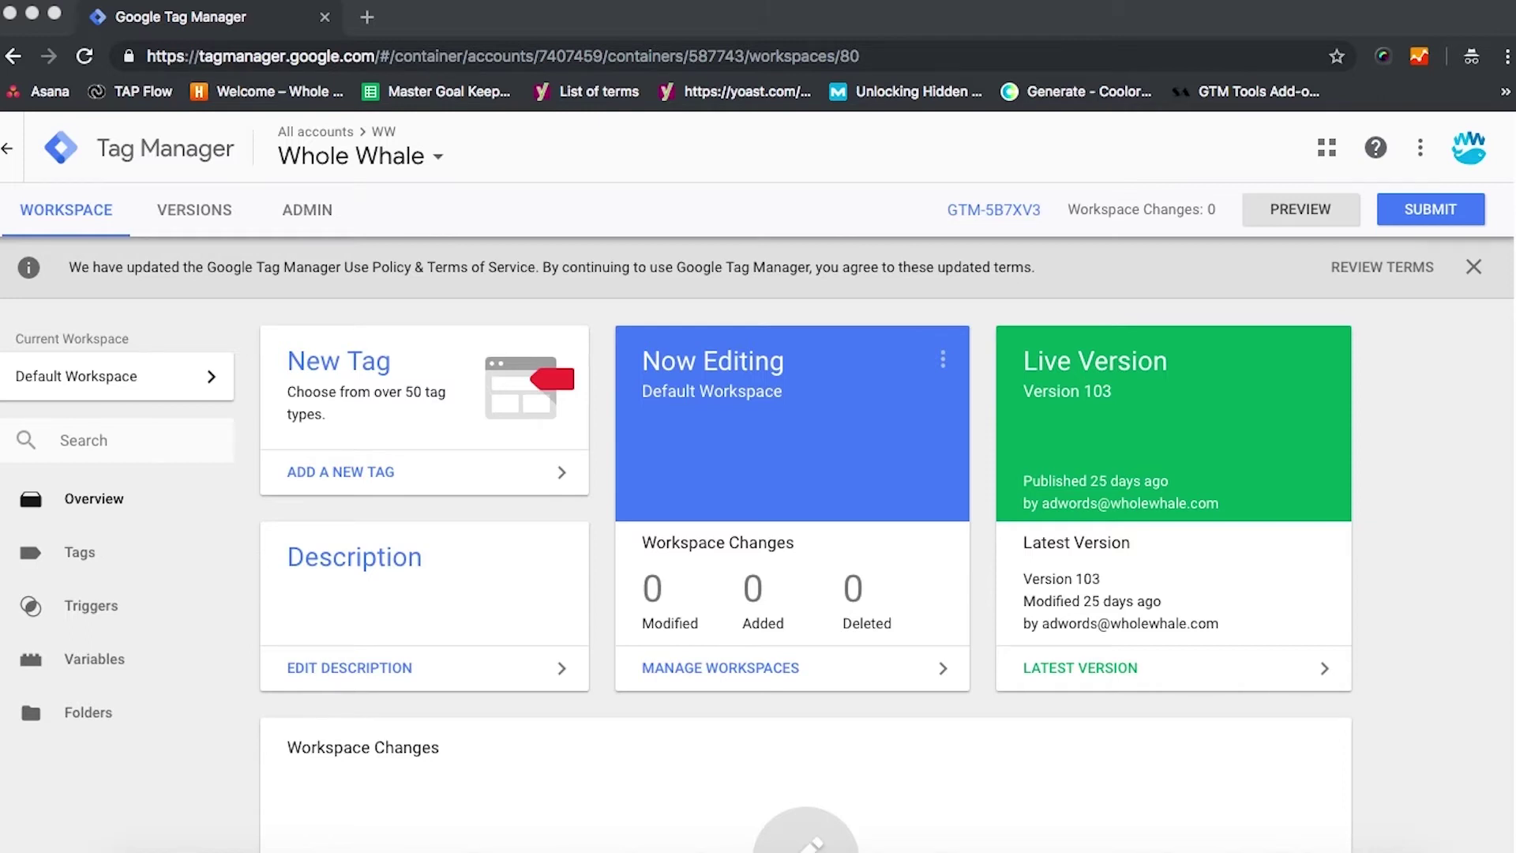
Create a new tag and name it 'Outbound Link Clicks'
{"action": "left_click", "coordinate": [76, 558]}
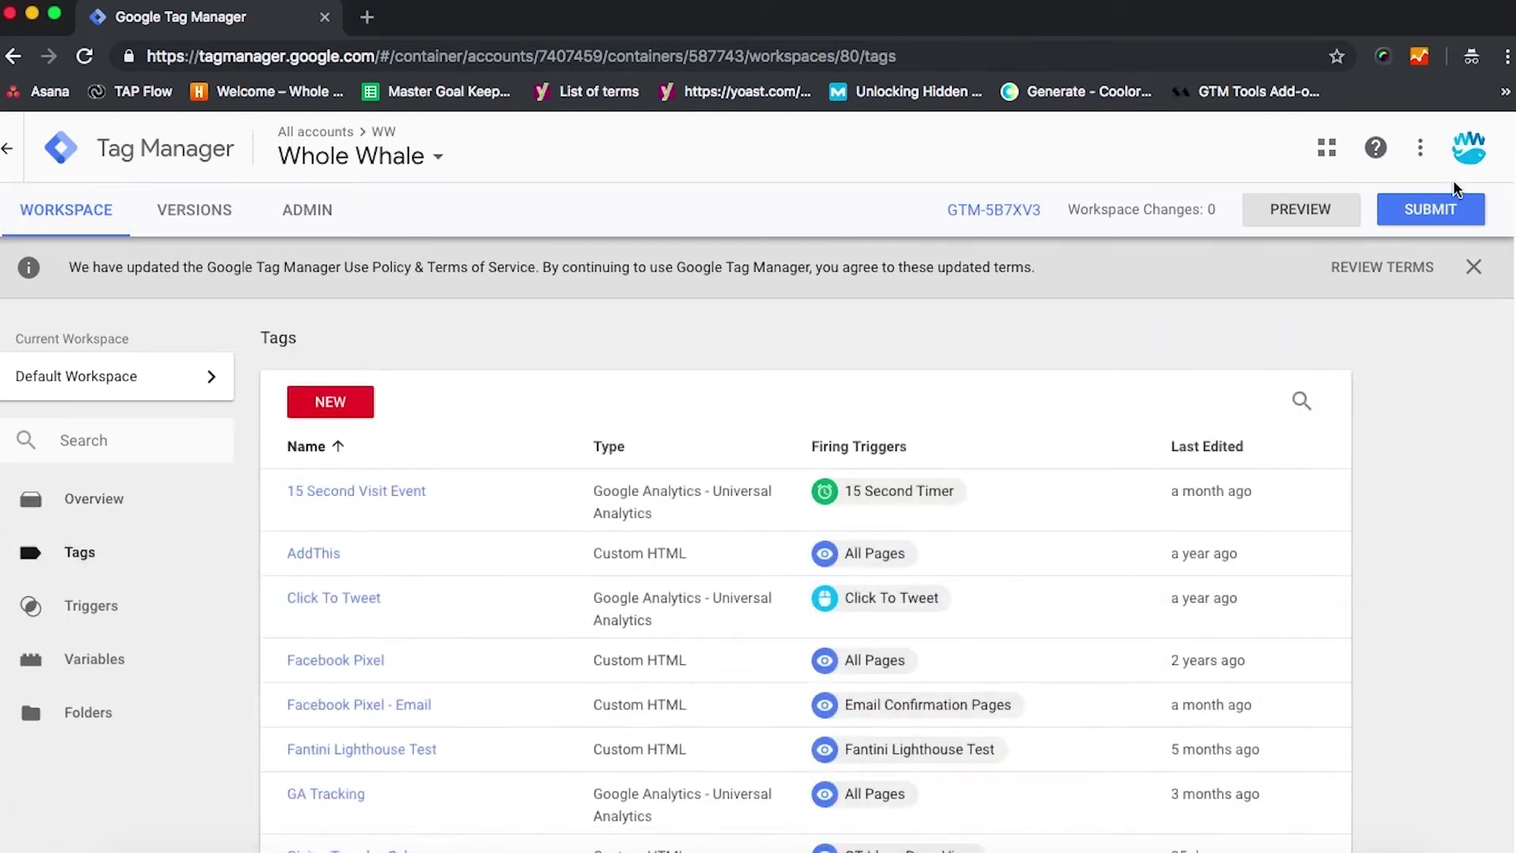
{"action": "left_click", "coordinate": [372, 405]}
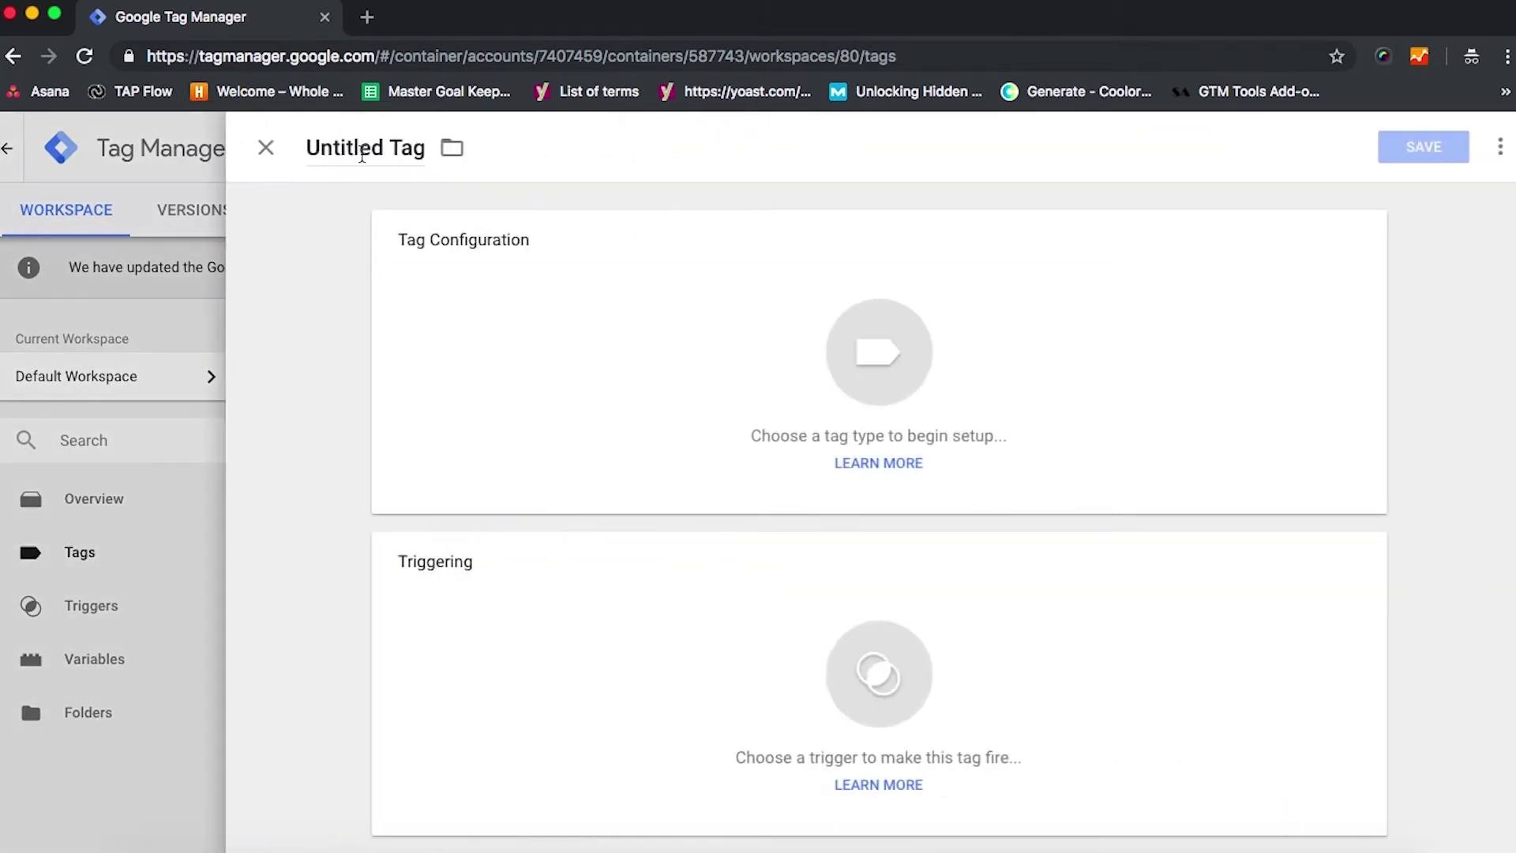
{"action": "left_click", "coordinate": [362, 154]}
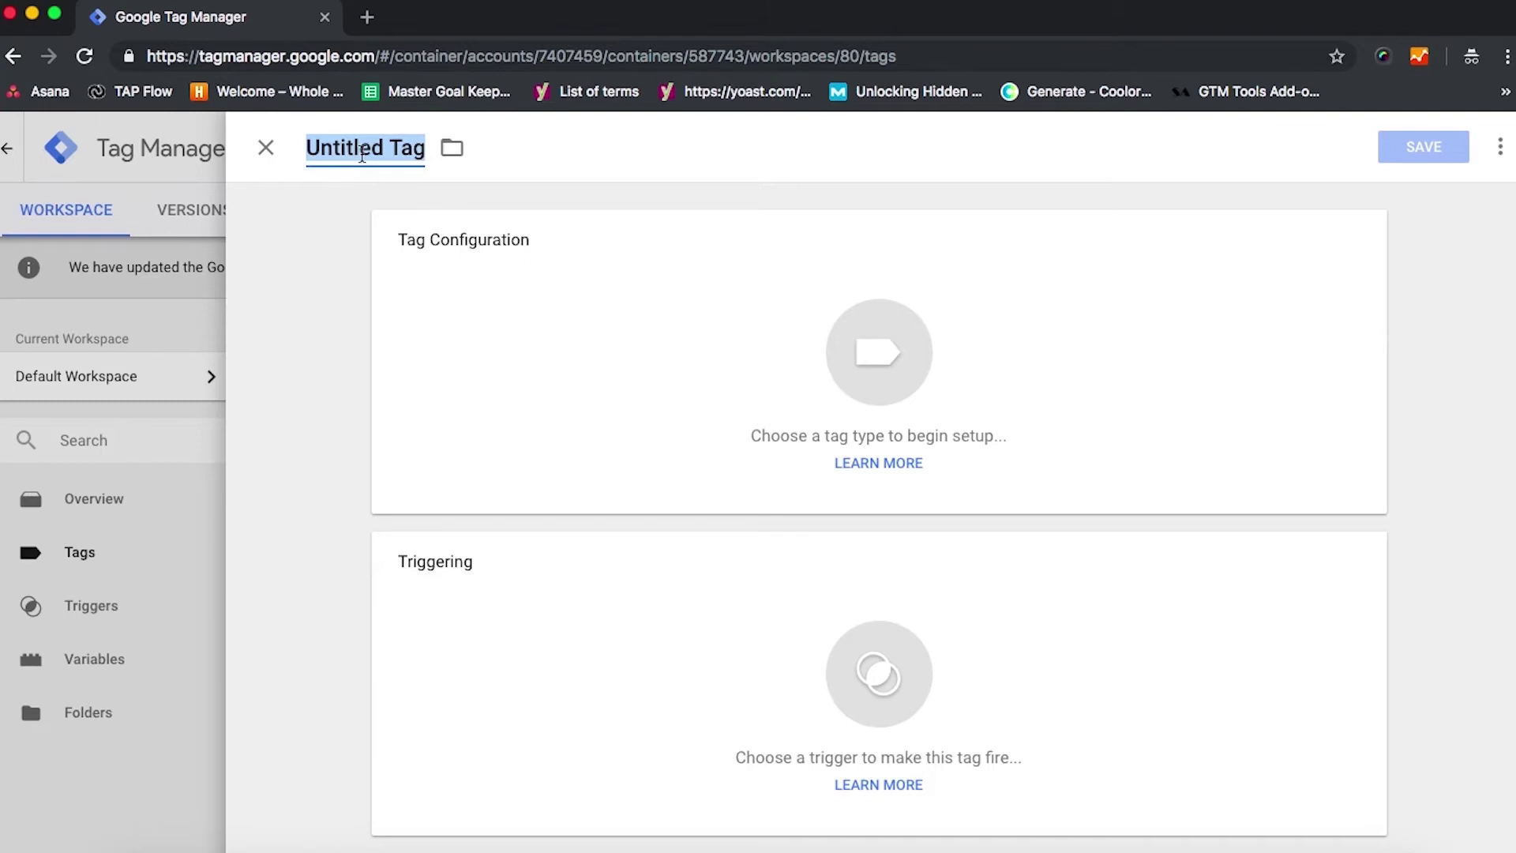
{"action": "type", "text": "0utbound Link Clicks"}
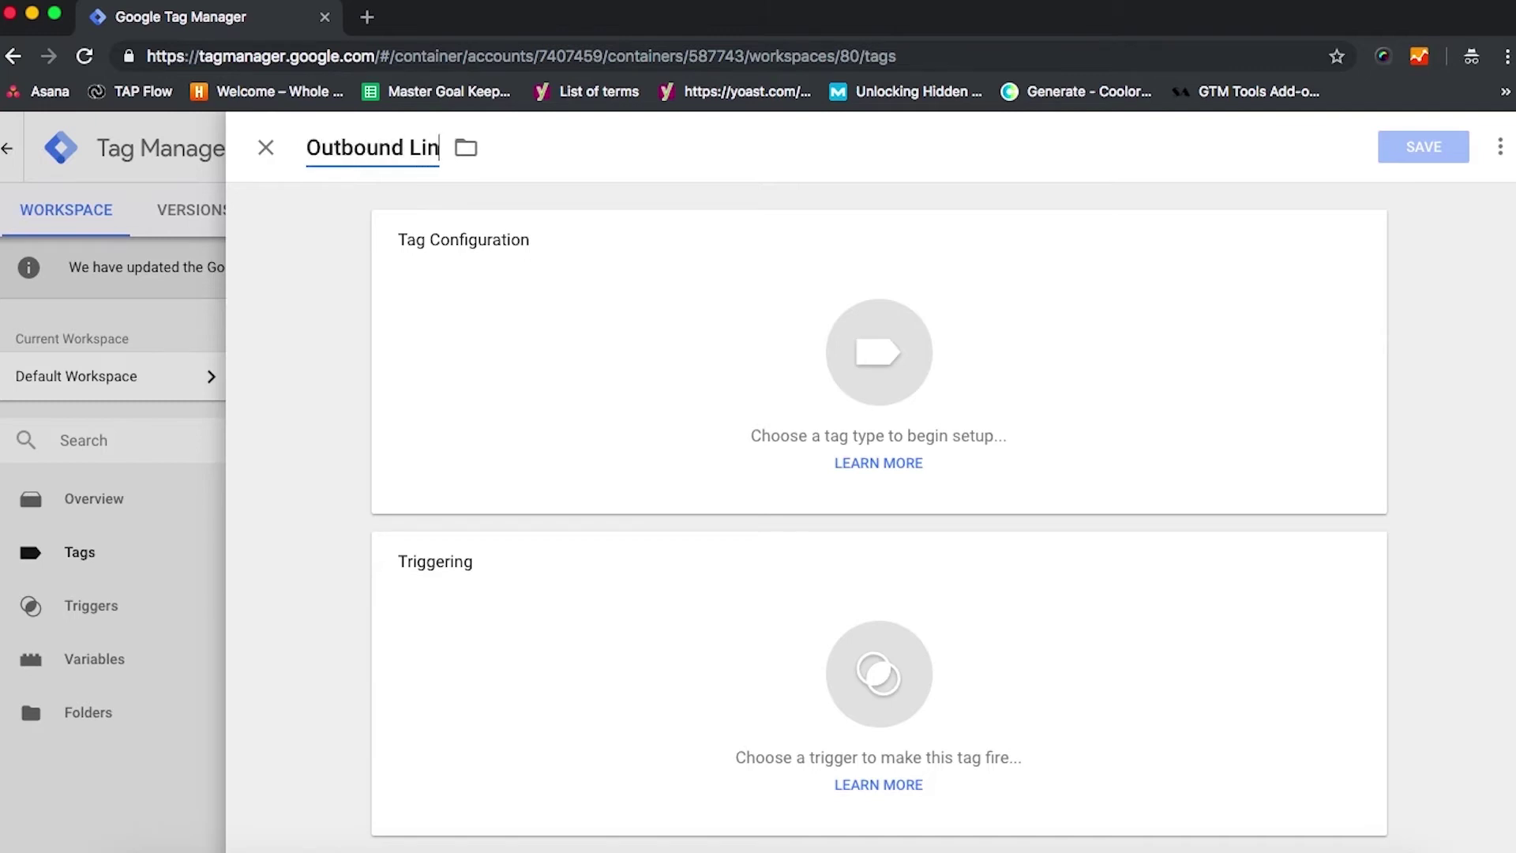
Set the tag type to Google Analytics - Universal Analytics
{"action": "left_click", "coordinate": [916, 362]}
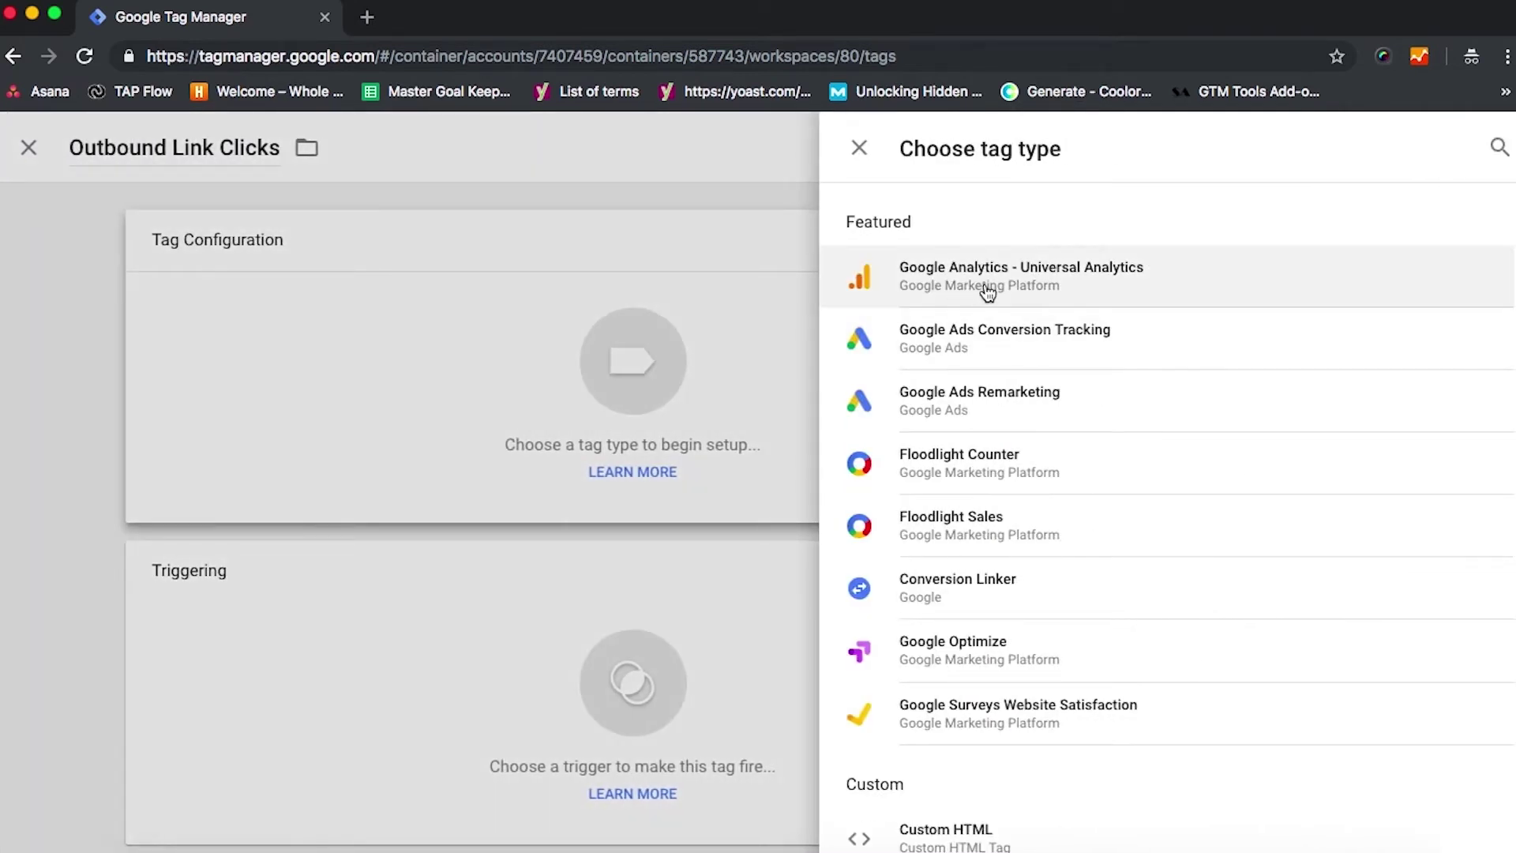
{"action": "scroll", "coordinate": [1006, 383], "scroll_direction": "down", "scroll_amount": 6}
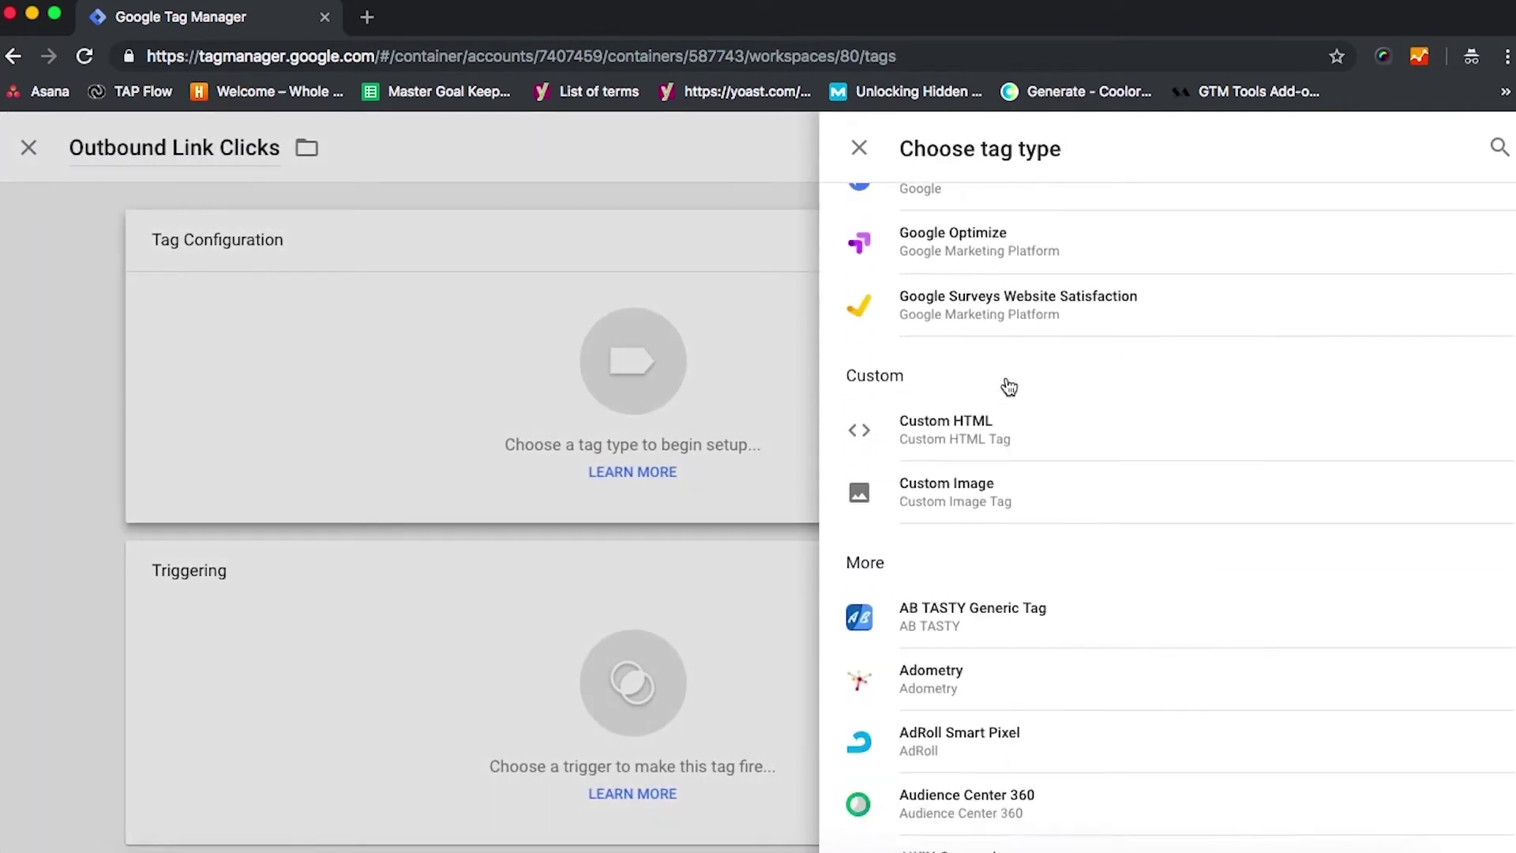
{"action": "scroll", "coordinate": [1005, 382], "scroll_direction": "down", "scroll_amount": 10}
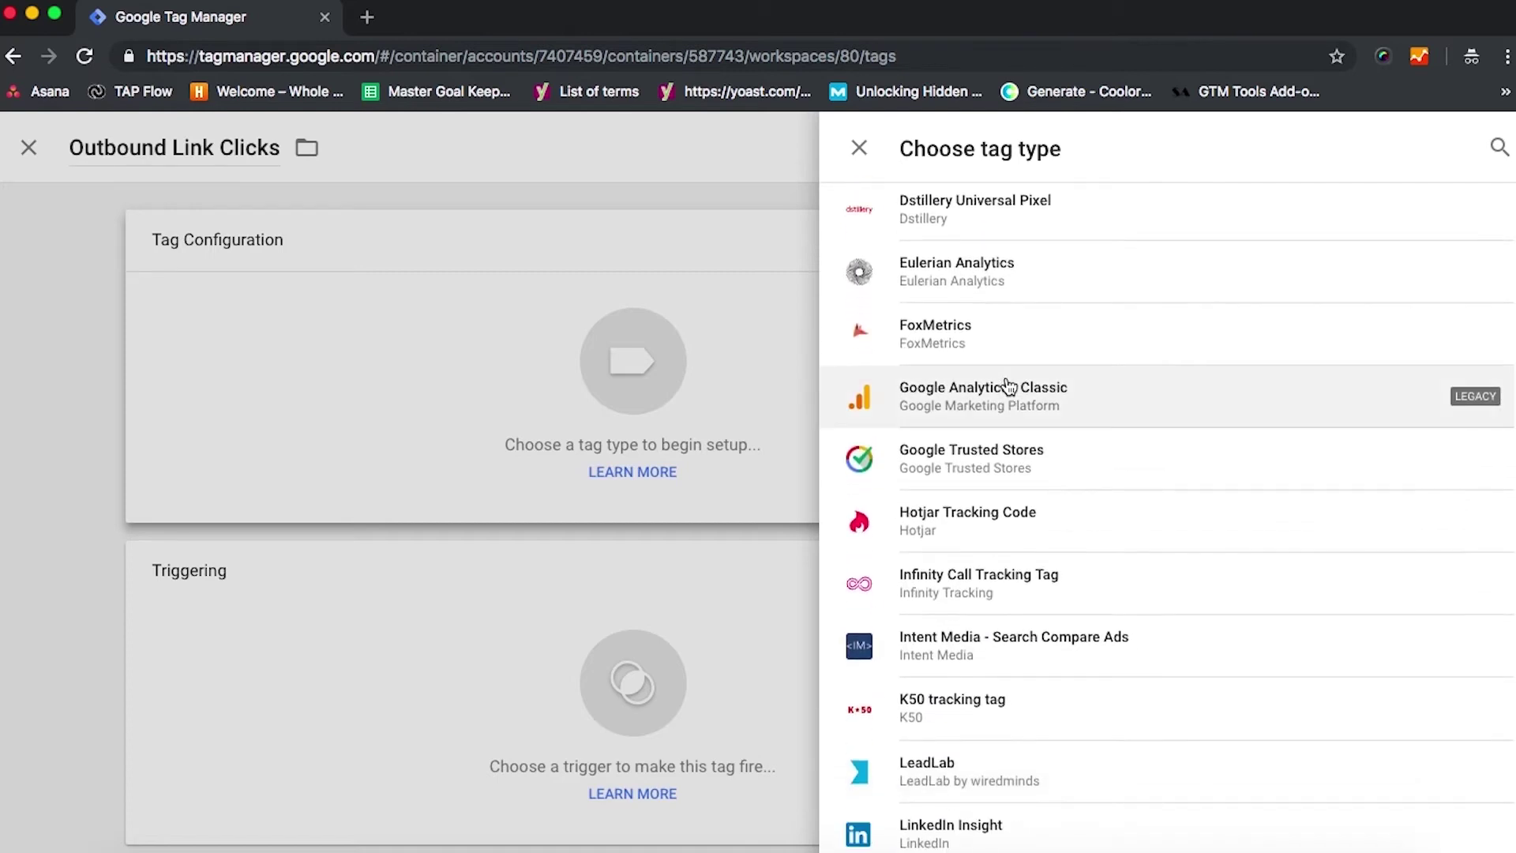
{"action": "scroll", "coordinate": [1009, 385], "scroll_direction": "up", "scroll_amount": 5}
{"action": "scroll", "coordinate": [1010, 385], "scroll_direction": "up", "scroll_amount": 10}
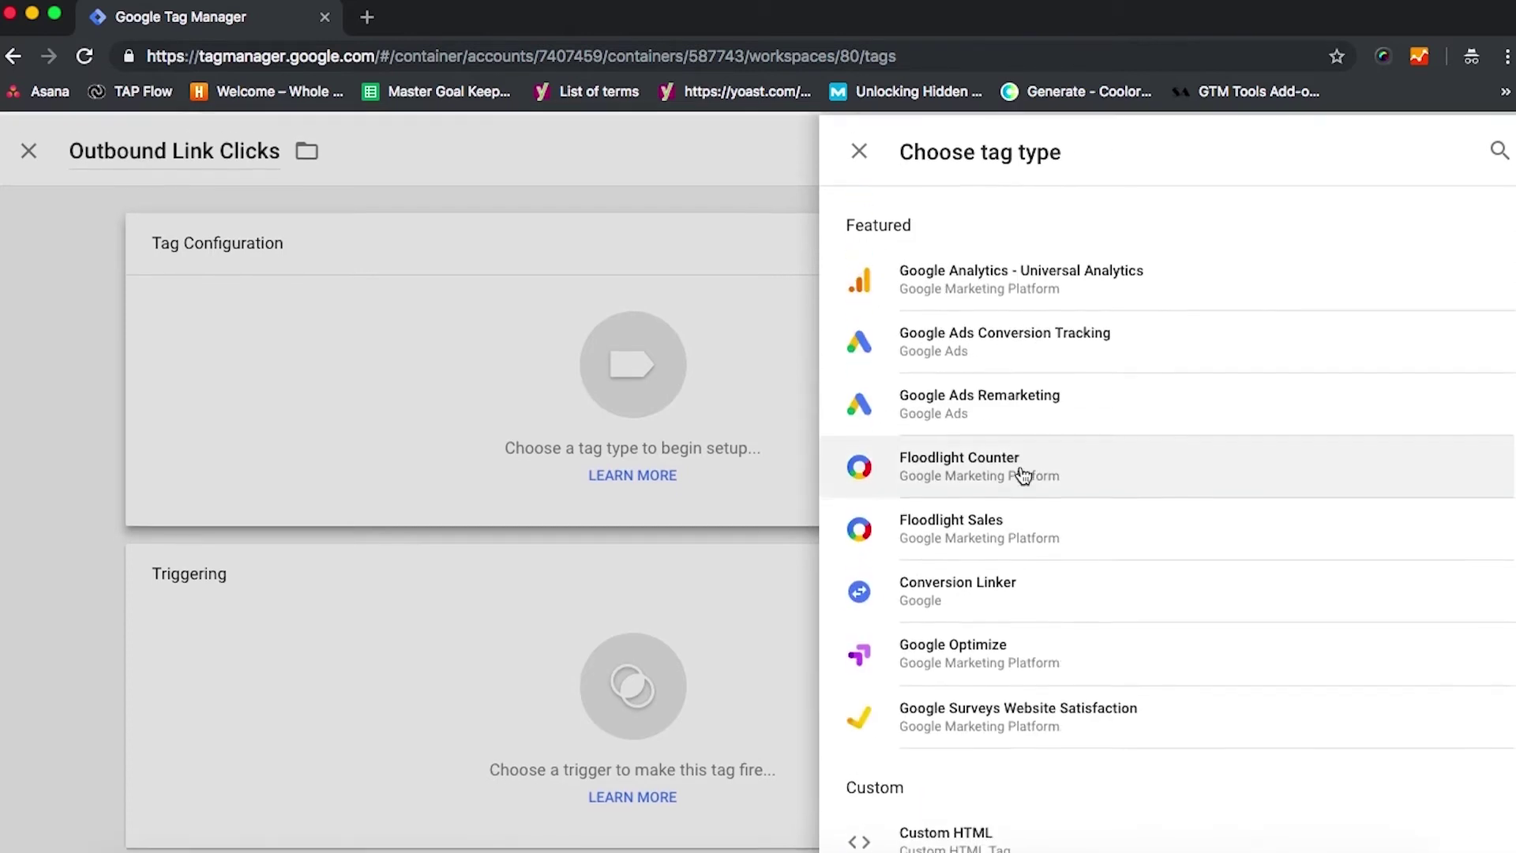
{"action": "left_click", "coordinate": [1050, 290]}
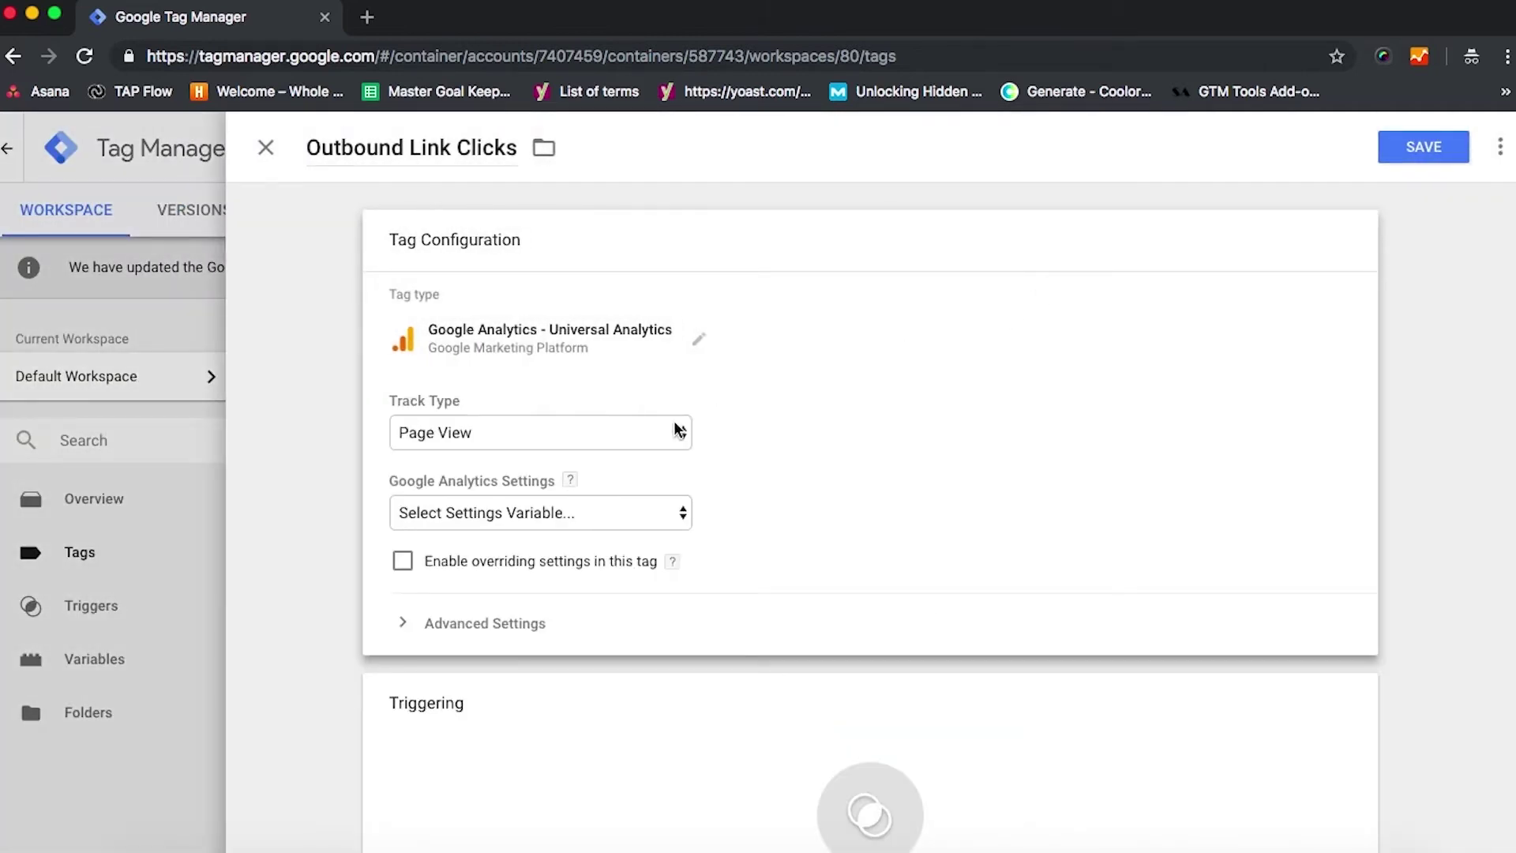
Change the tag's Track Type to Event
{"action": "left_click", "coordinate": [661, 451]}
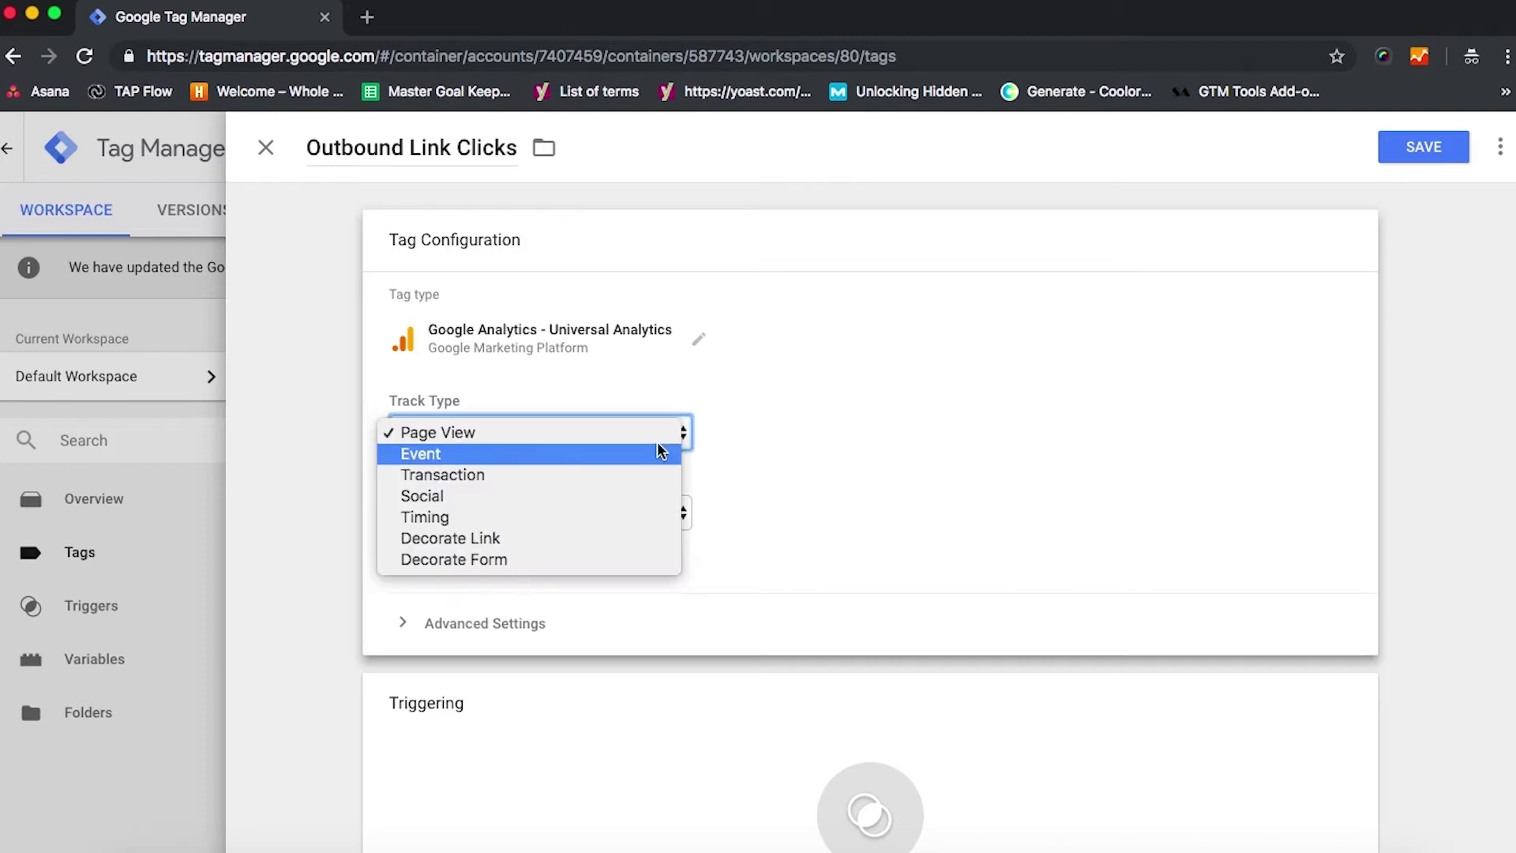
{"action": "left_click", "coordinate": [646, 464]}
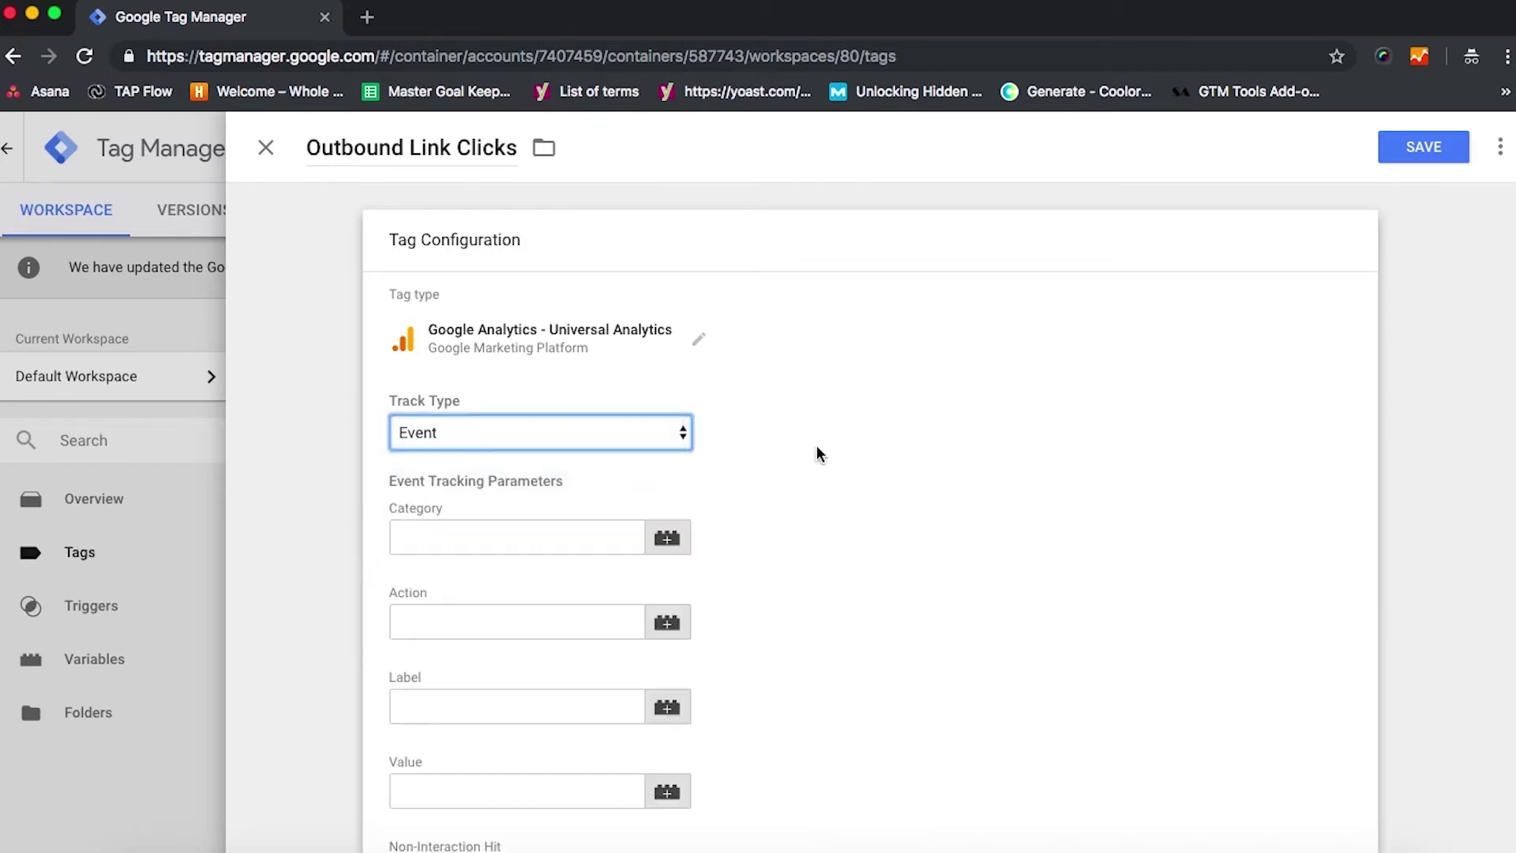
{"action": "left_click", "coordinate": [905, 500]}
{"action": "scroll", "coordinate": [906, 499], "scroll_direction": "down", "scroll_amount": 2}
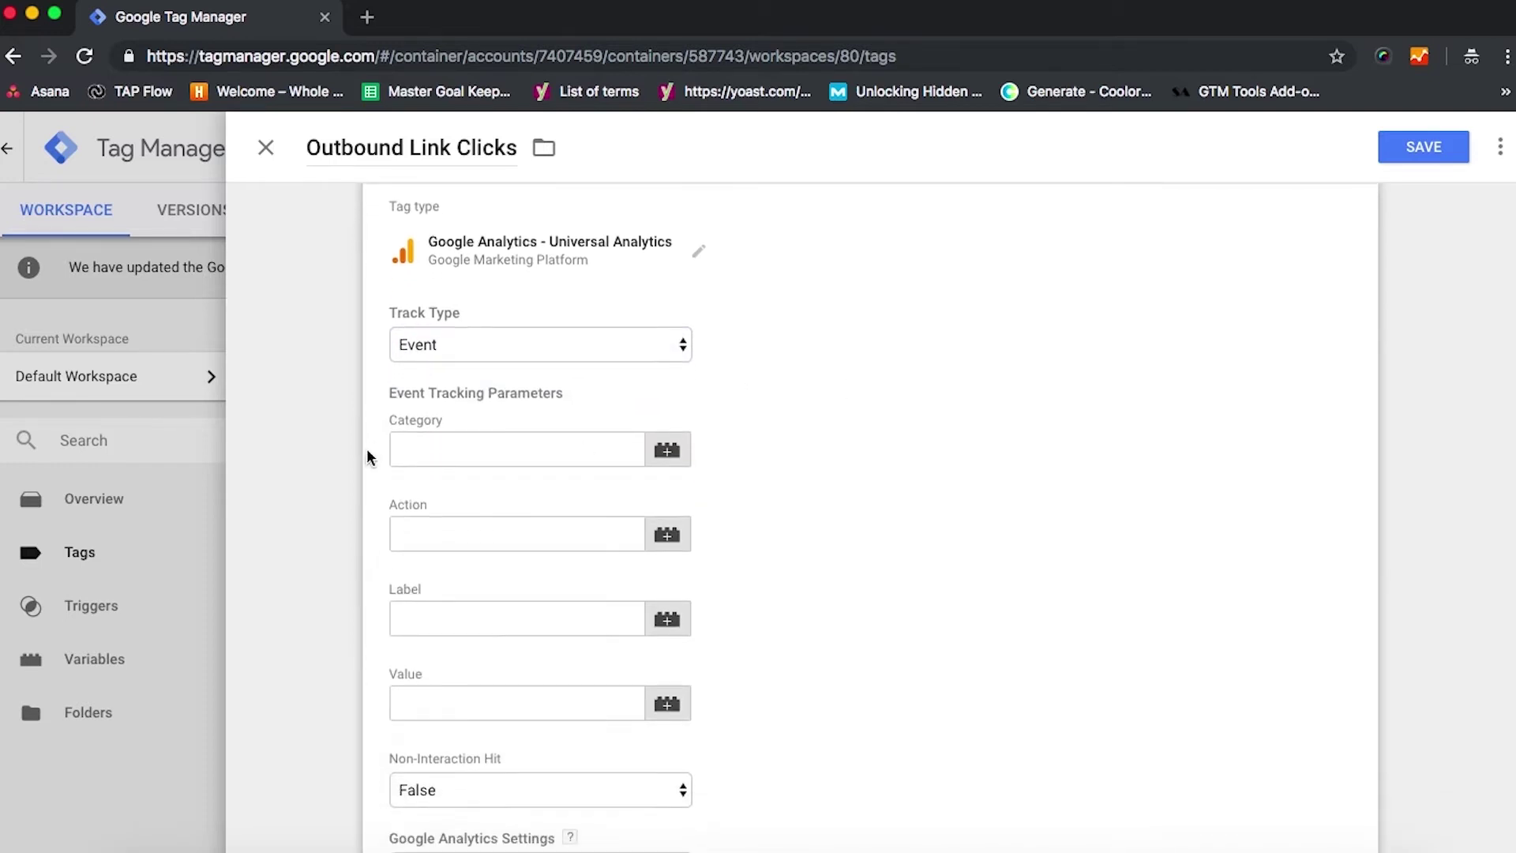
Fill in event Category 'Outbound Links', Action 'Click' and Label {{Click URL}}
{"action": "left_click", "coordinate": [438, 452]}
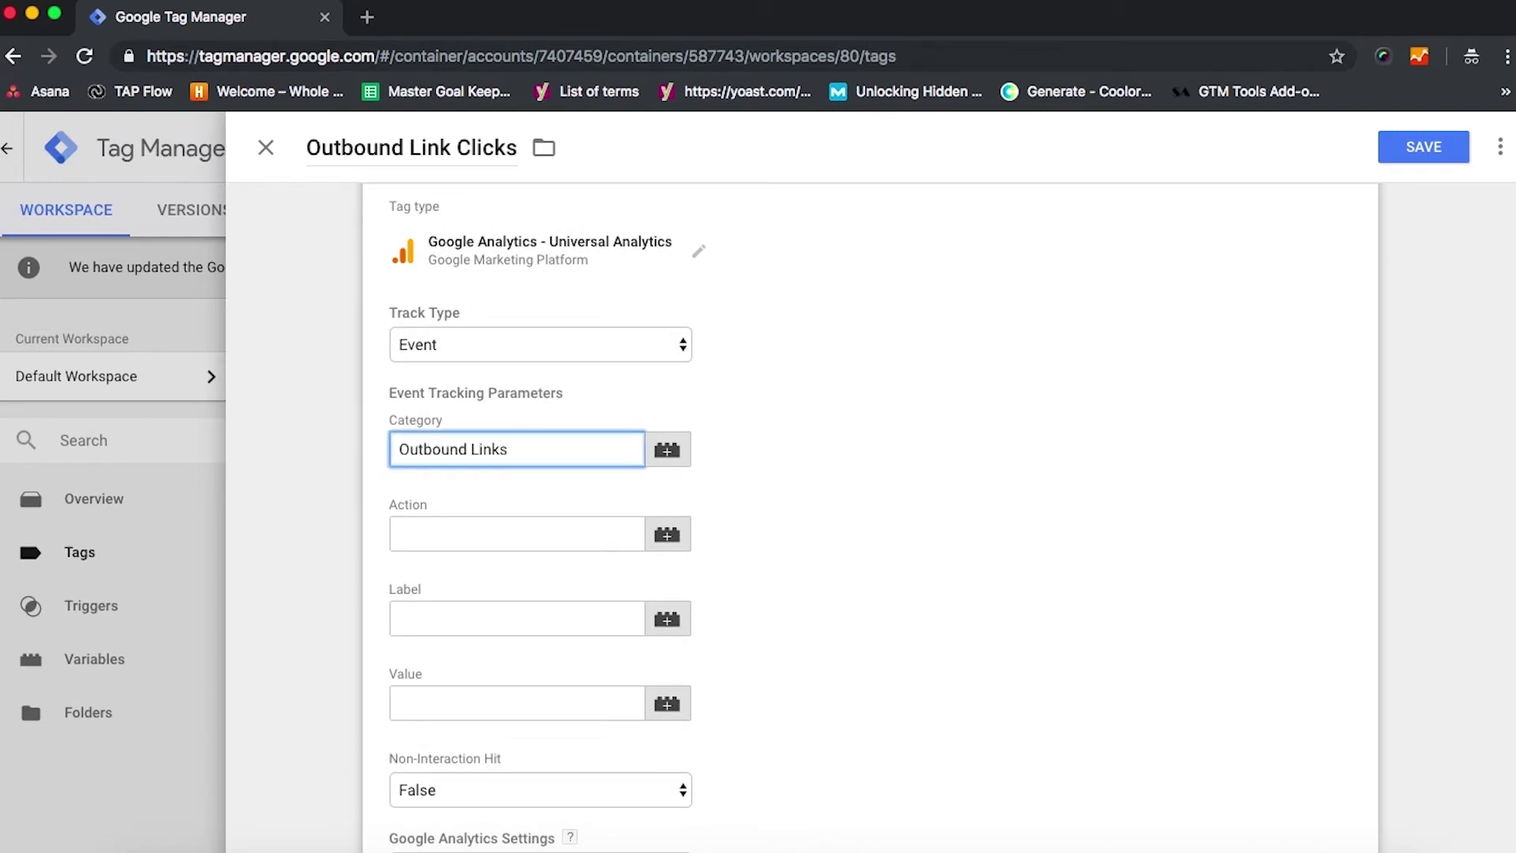
{"action": "left_click", "coordinate": [413, 529]}
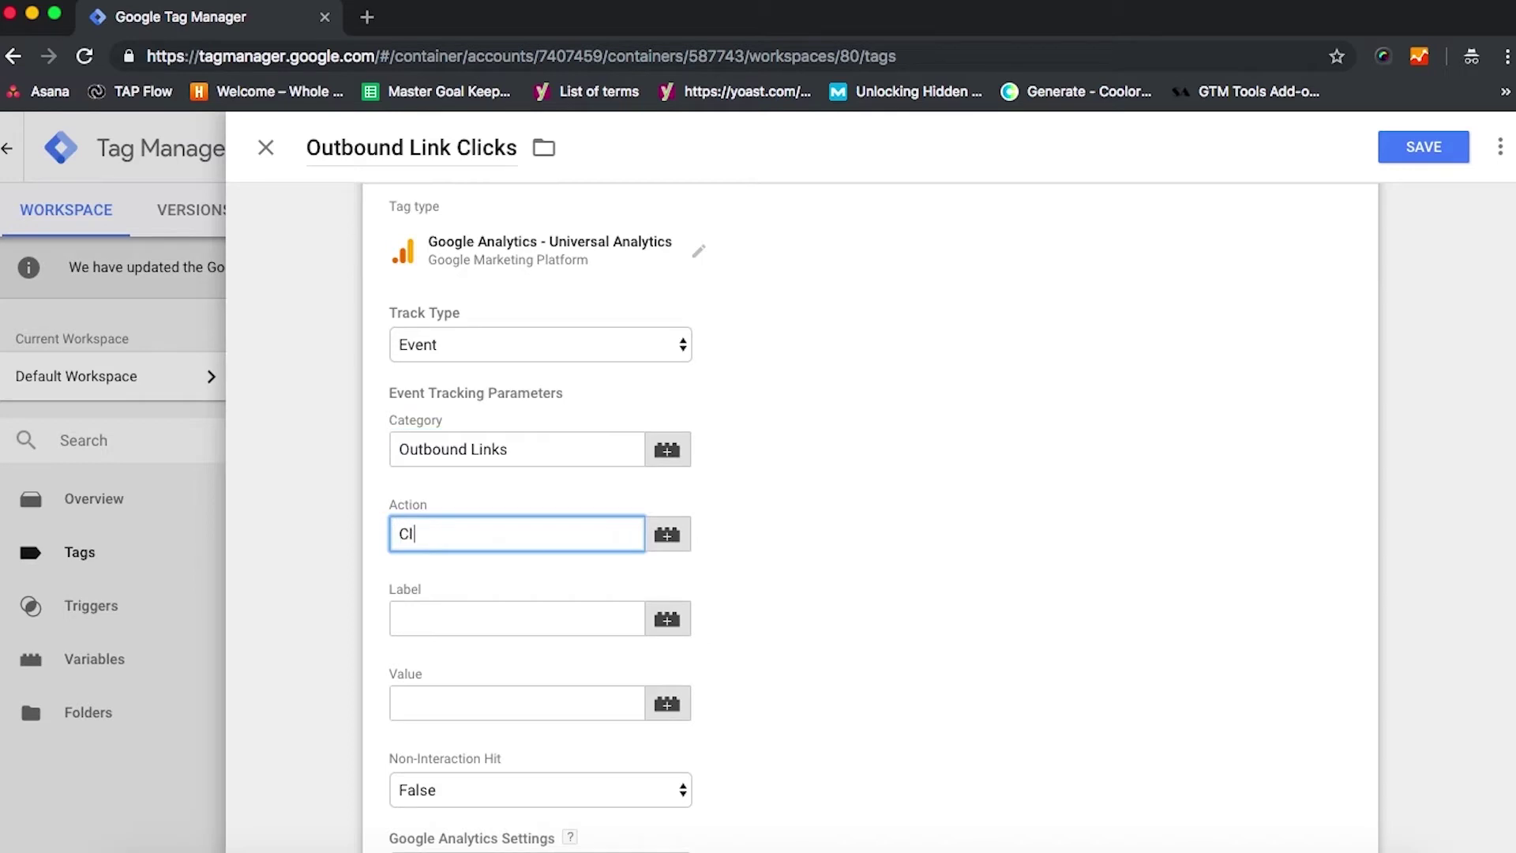
{"action": "left_click", "coordinate": [448, 605]}
{"action": "type", "text": "{{Click"}
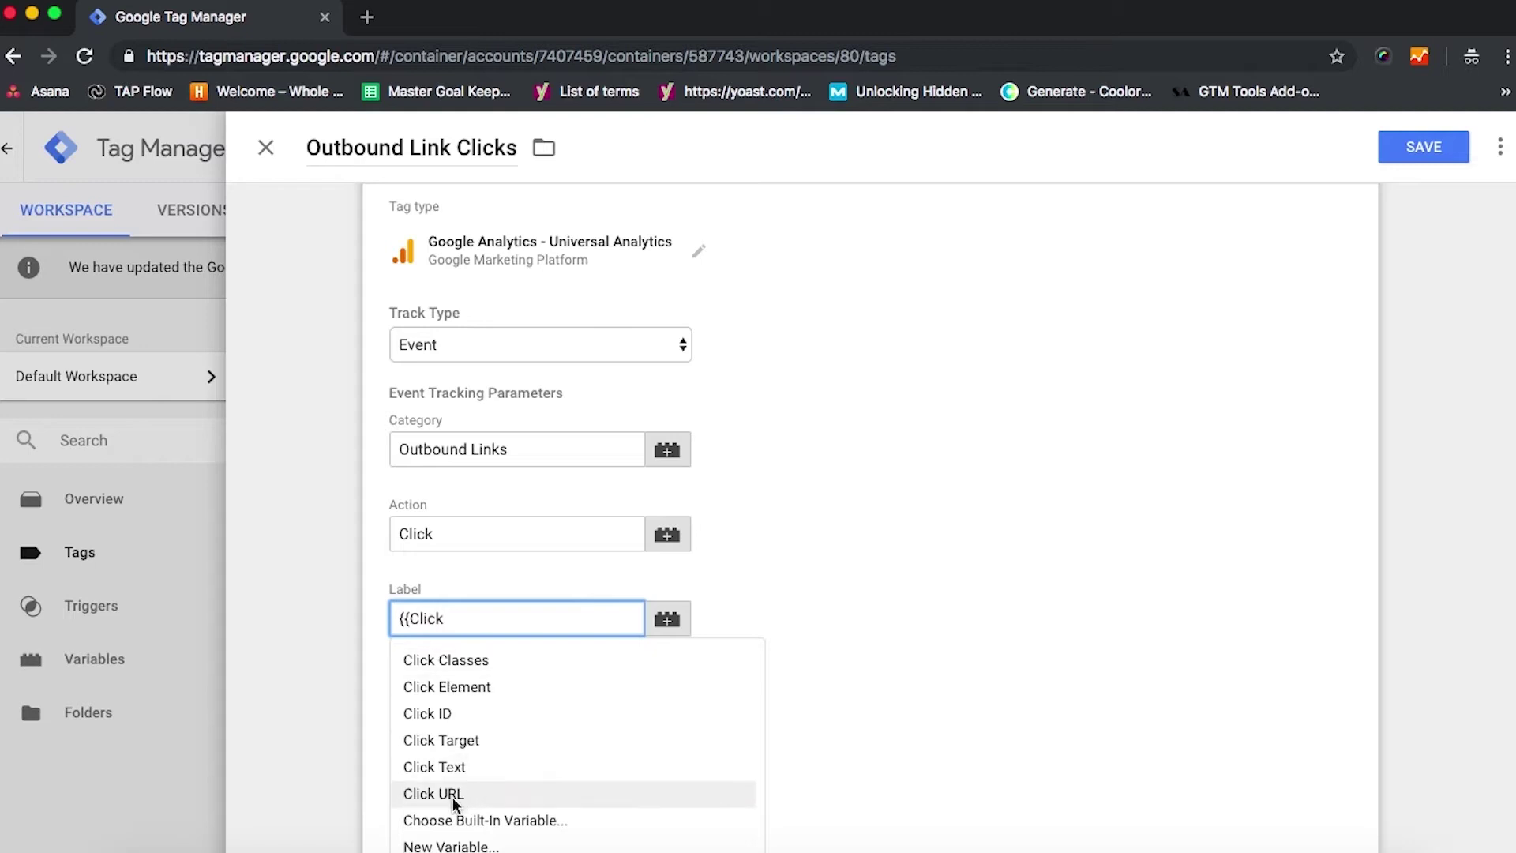
{"action": "left_click", "coordinate": [434, 794]}
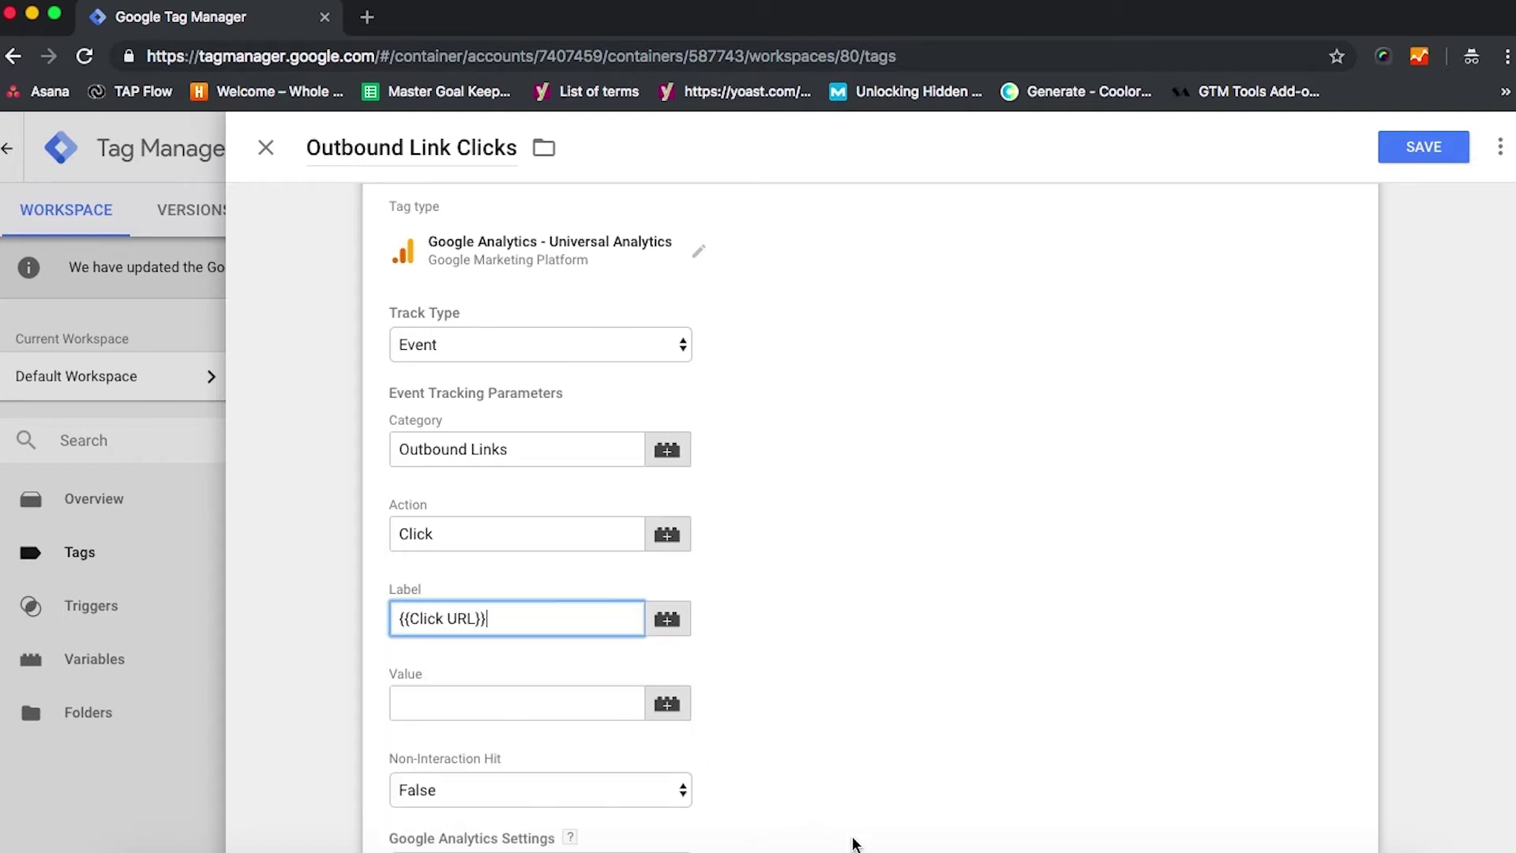
{"action": "left_click", "coordinate": [872, 820]}
{"action": "scroll", "coordinate": [871, 819], "scroll_direction": "down", "scroll_amount": 3}
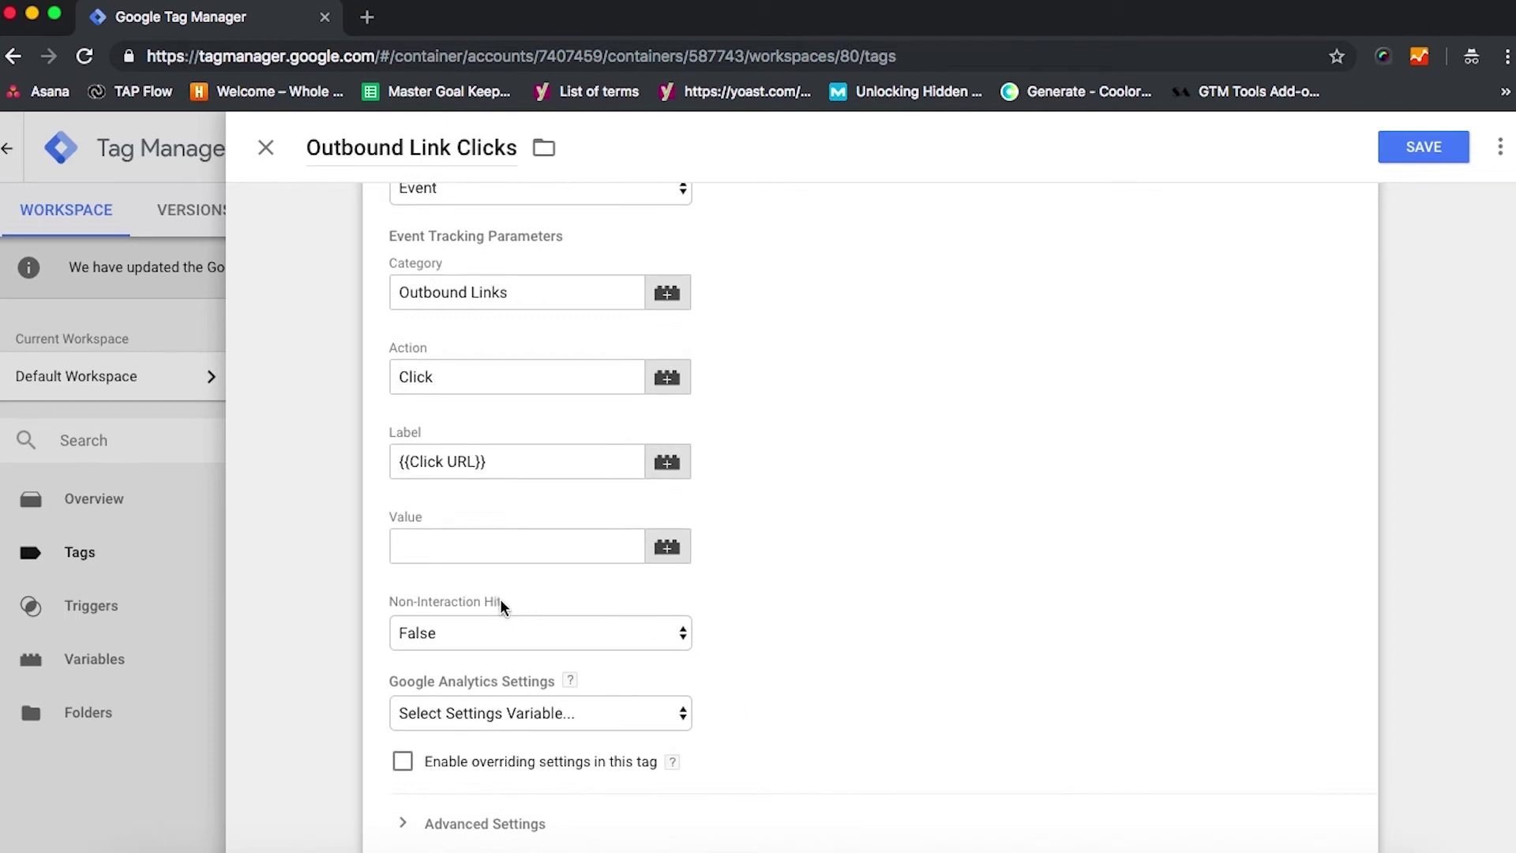
Set Non-Interaction Hit to True
{"action": "left_click", "coordinate": [587, 634]}
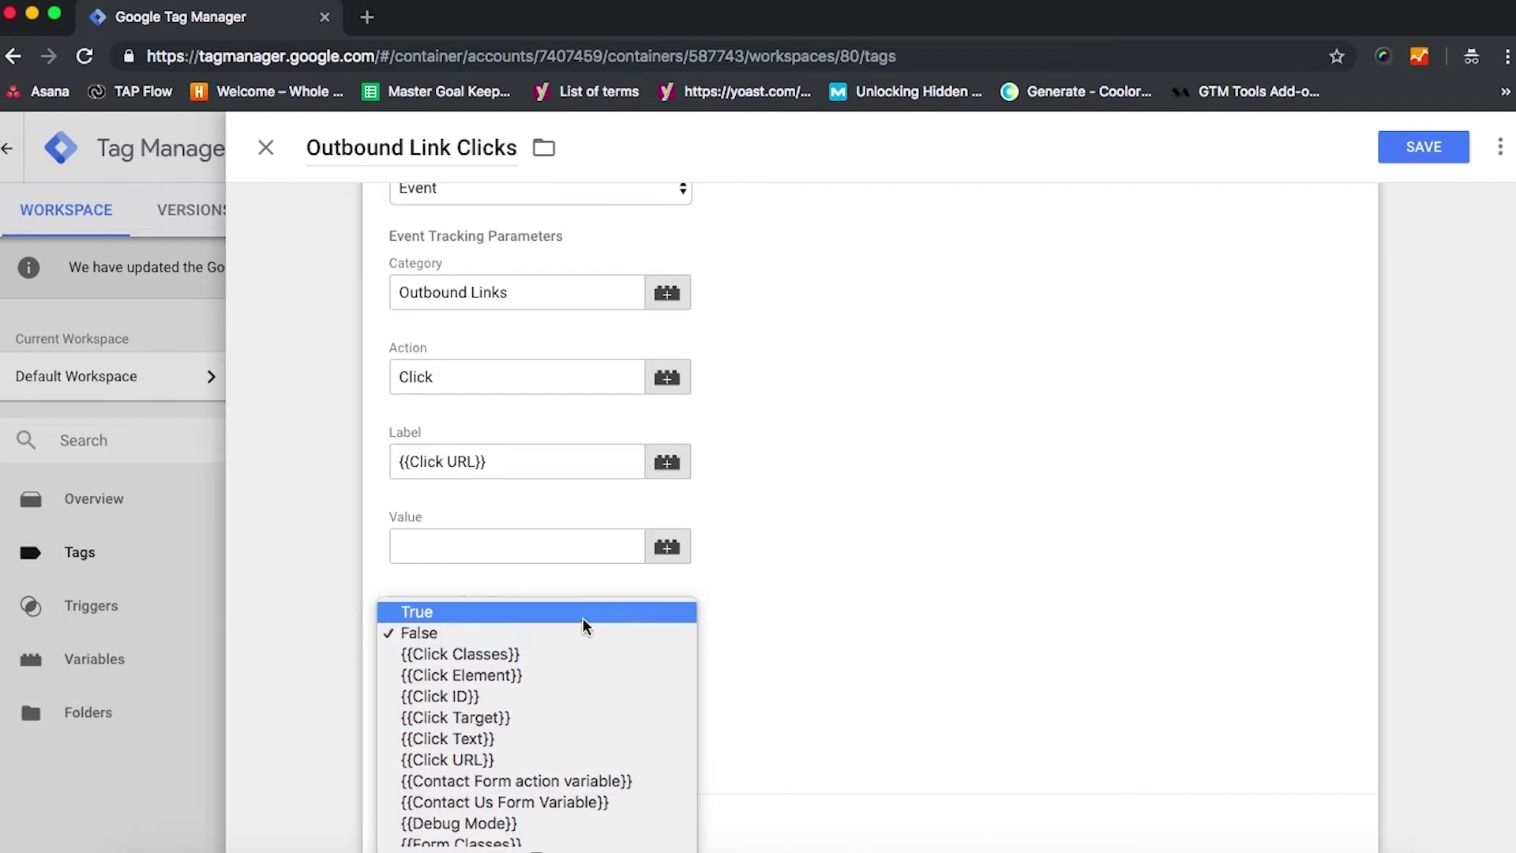
{"action": "left_click", "coordinate": [582, 614]}
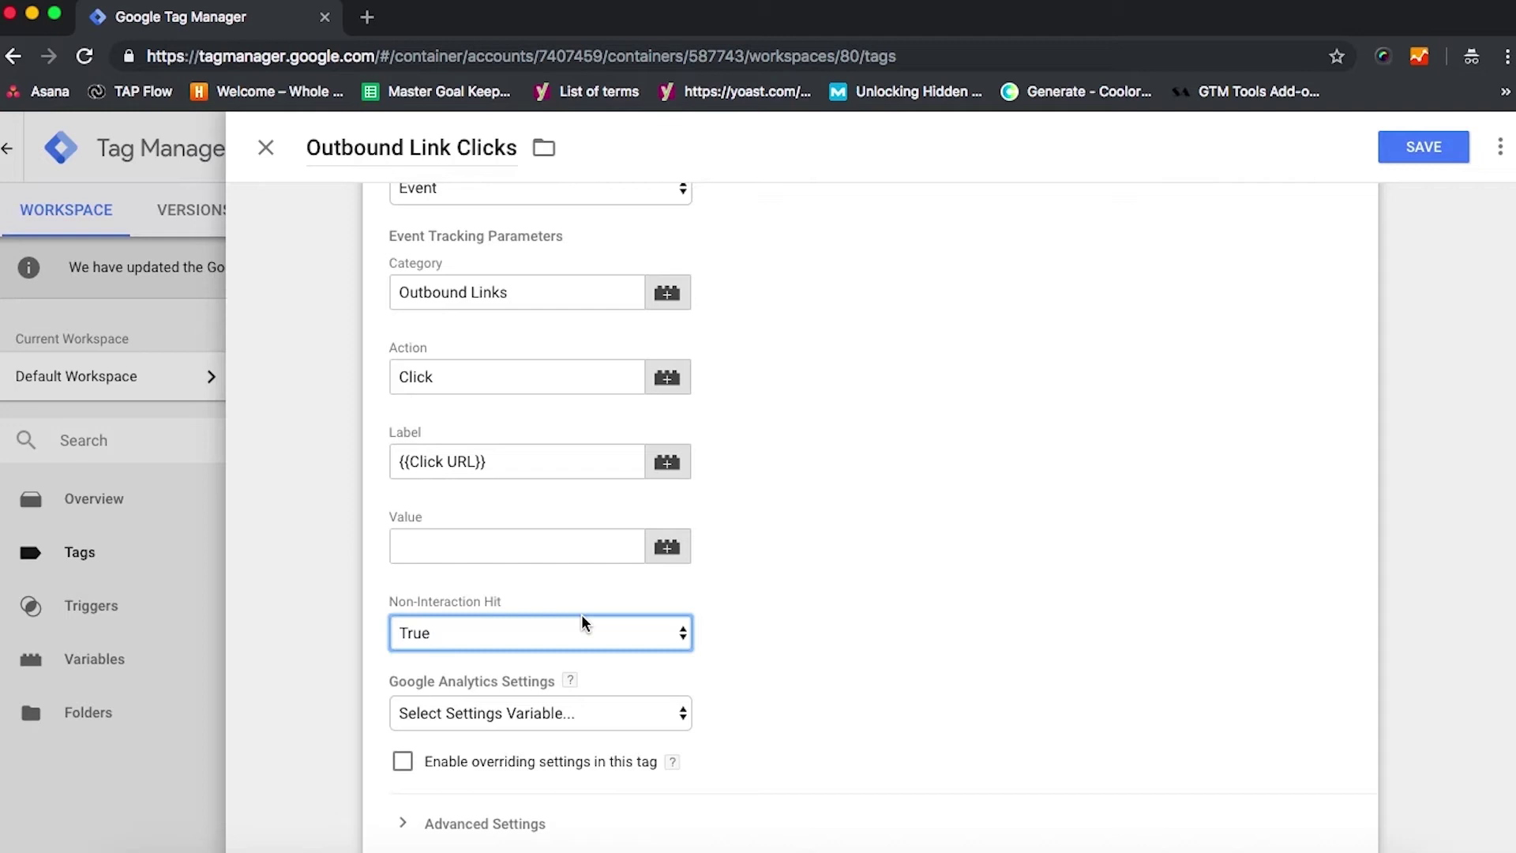
{"action": "scroll", "coordinate": [582, 614], "scroll_direction": "down", "scroll_amount": 2}
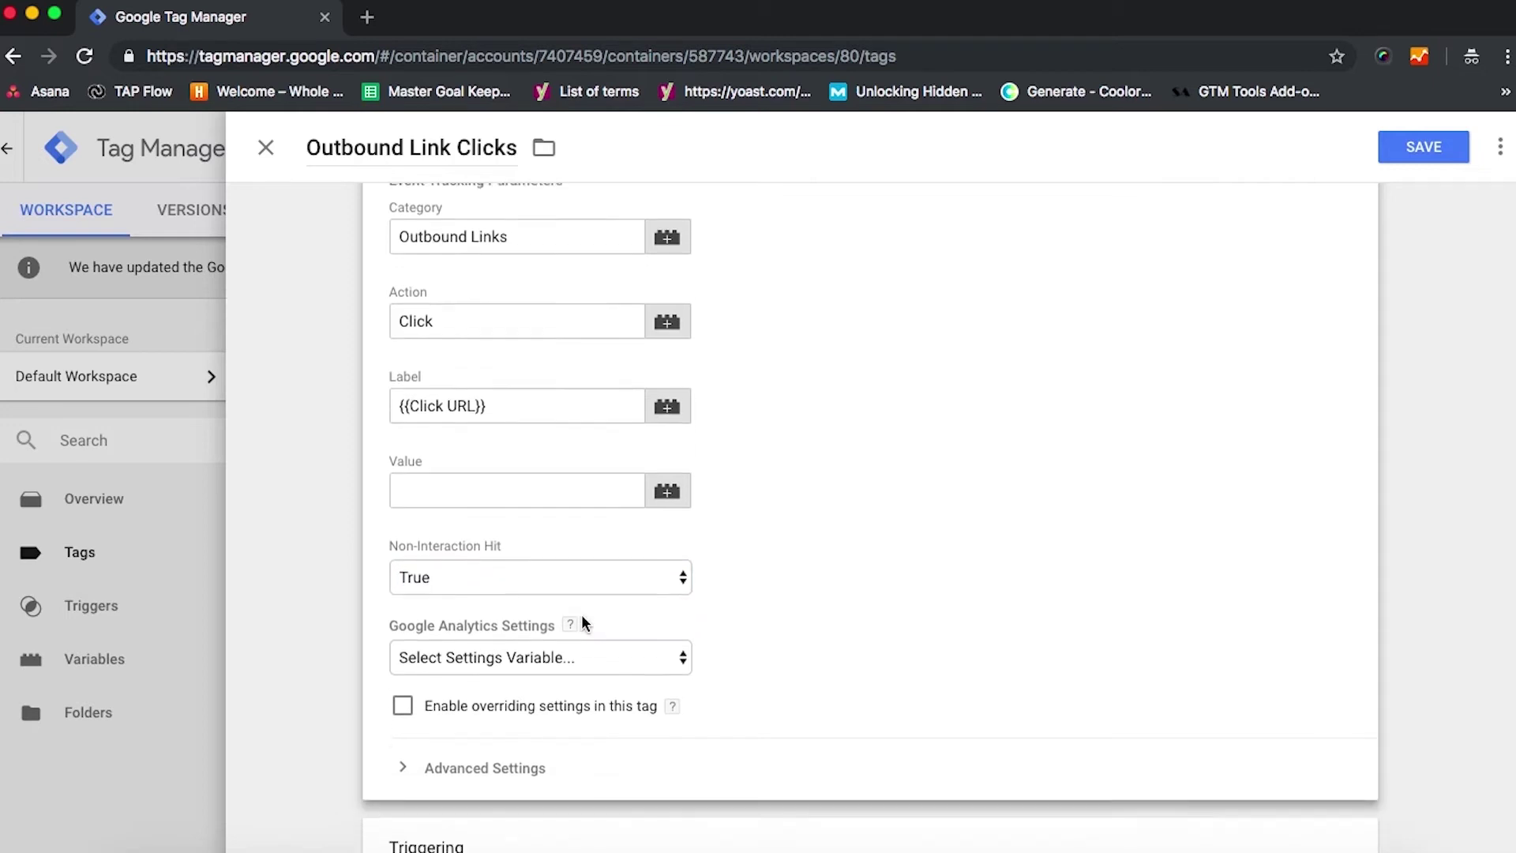
Save the Outbound Link Clicks tag and attach the Outbound Link Click trigger
{"action": "left_click", "coordinate": [1425, 148]}
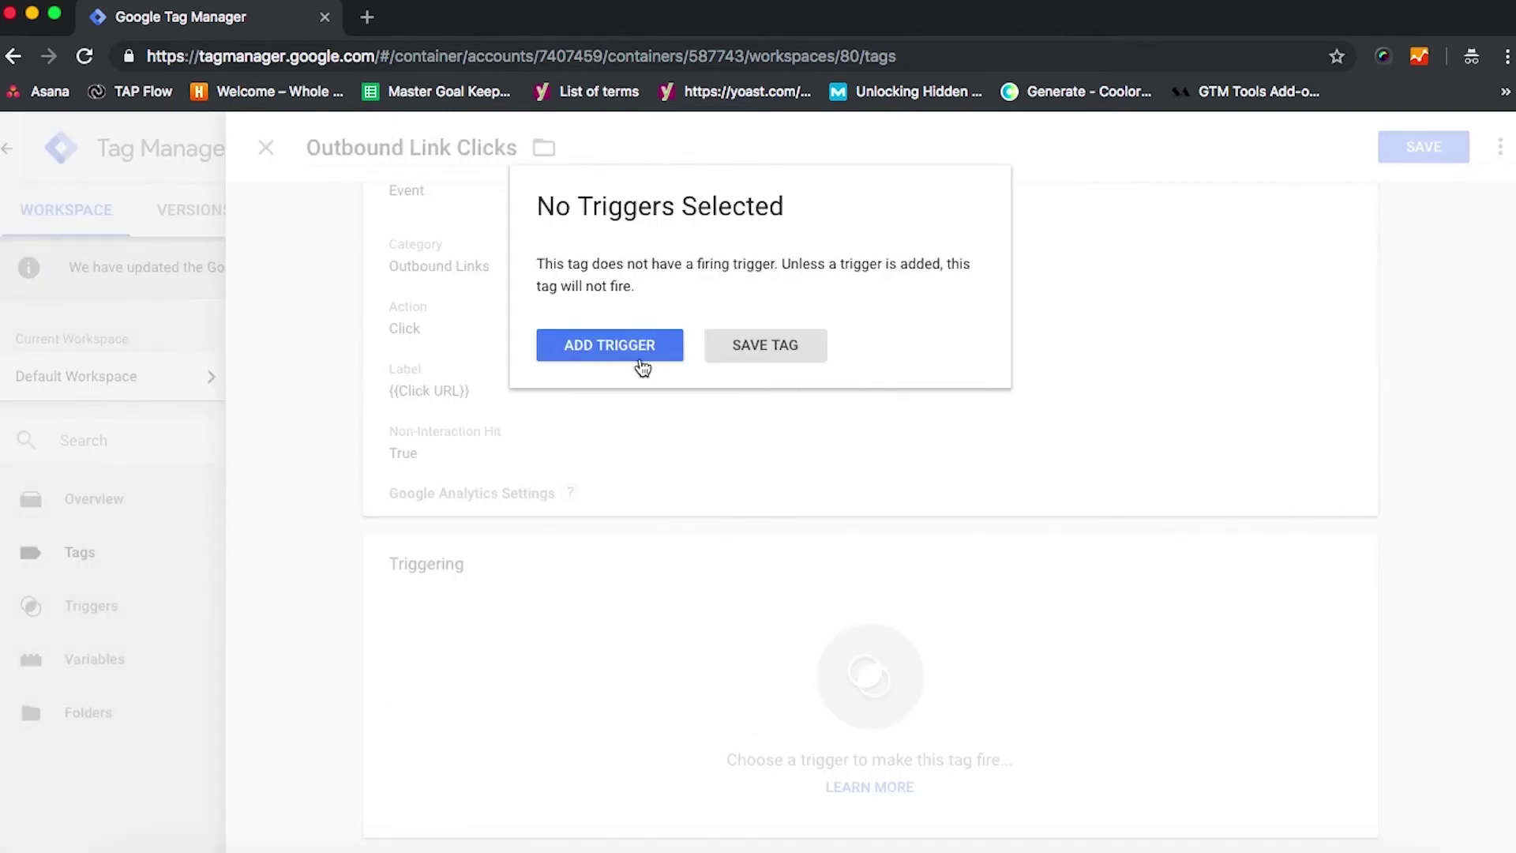
{"action": "left_click", "coordinate": [626, 347]}
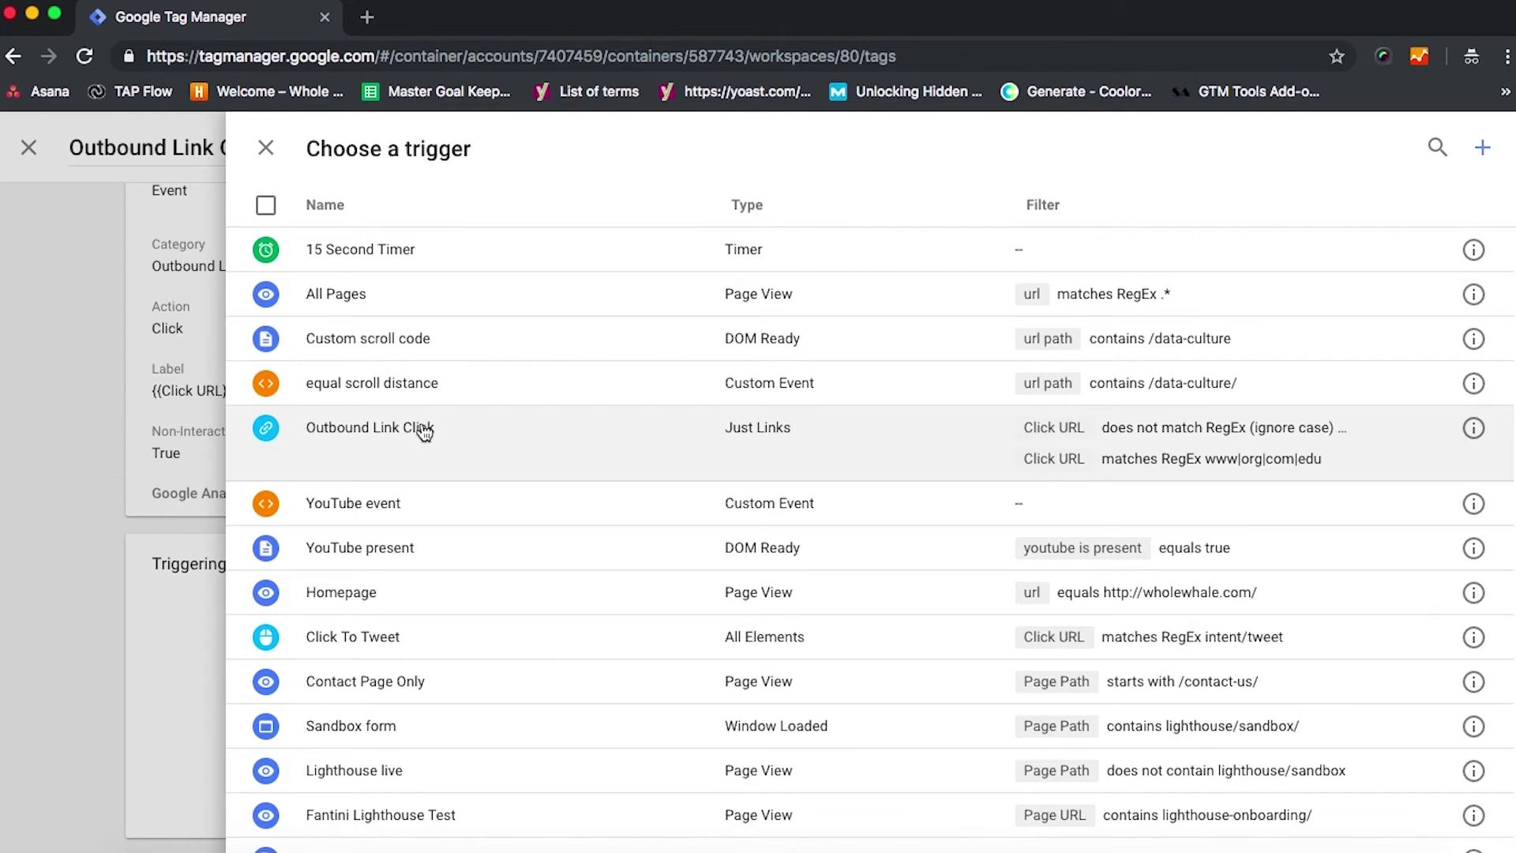
{"action": "left_click", "coordinate": [424, 430]}
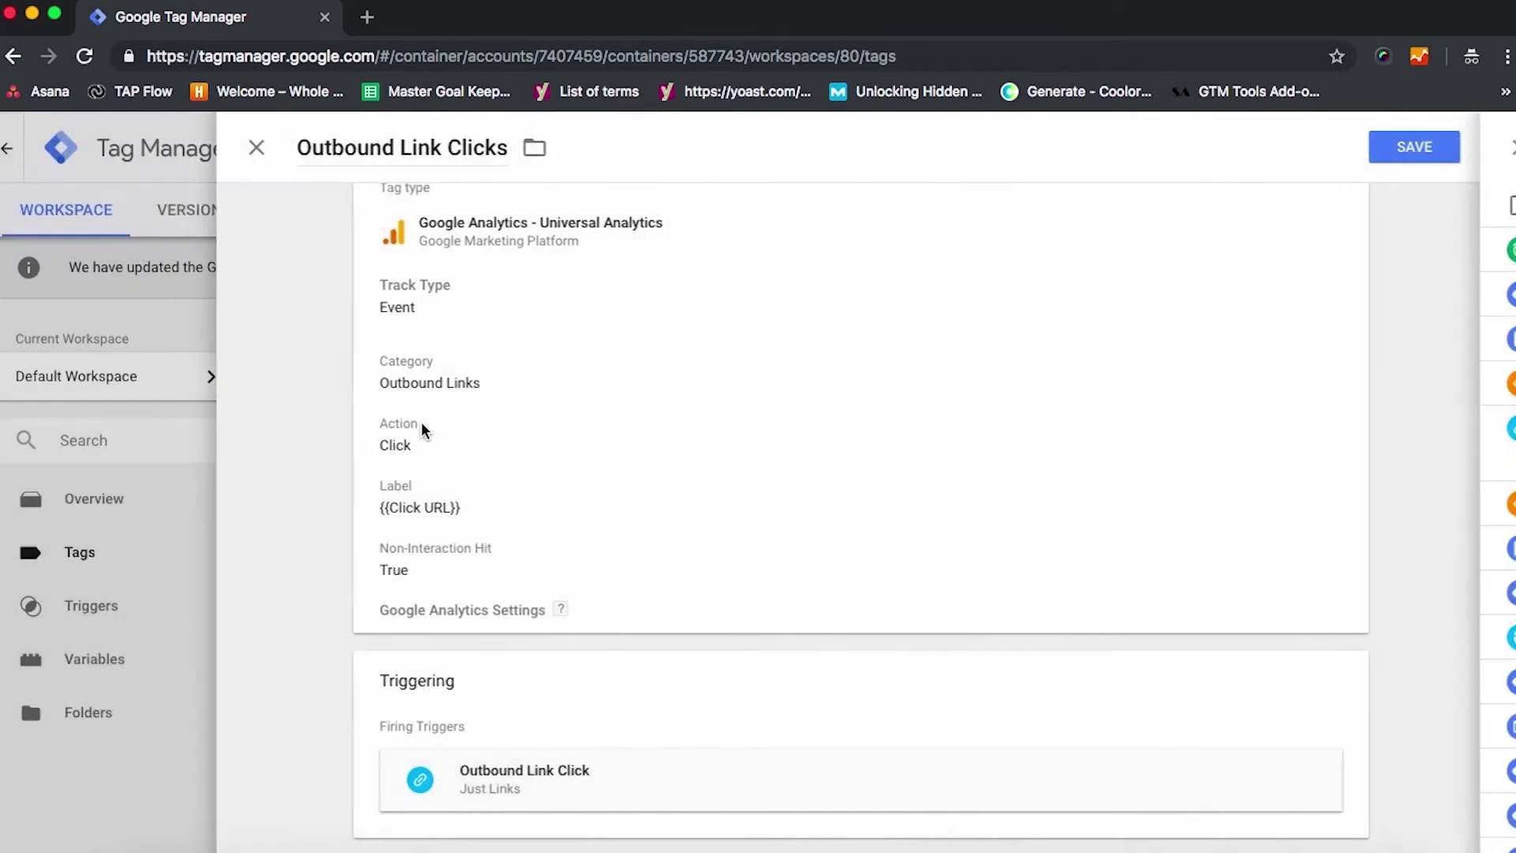
Edit the Outbound Link Click trigger to Just Links and review its Click URL conditions
{"action": "left_click", "coordinate": [784, 779]}
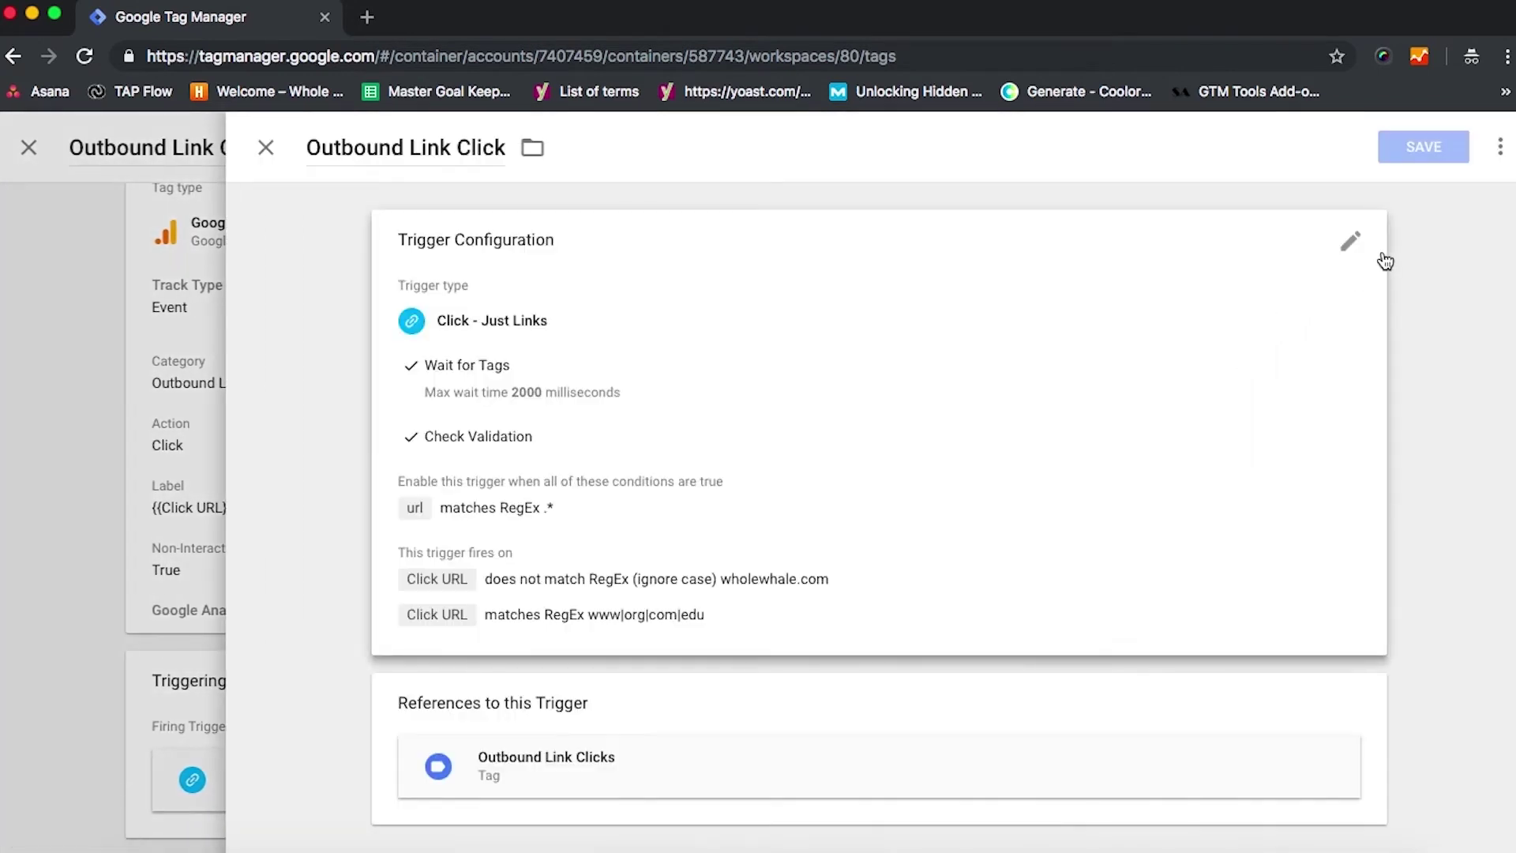
{"action": "left_click", "coordinate": [1353, 244]}
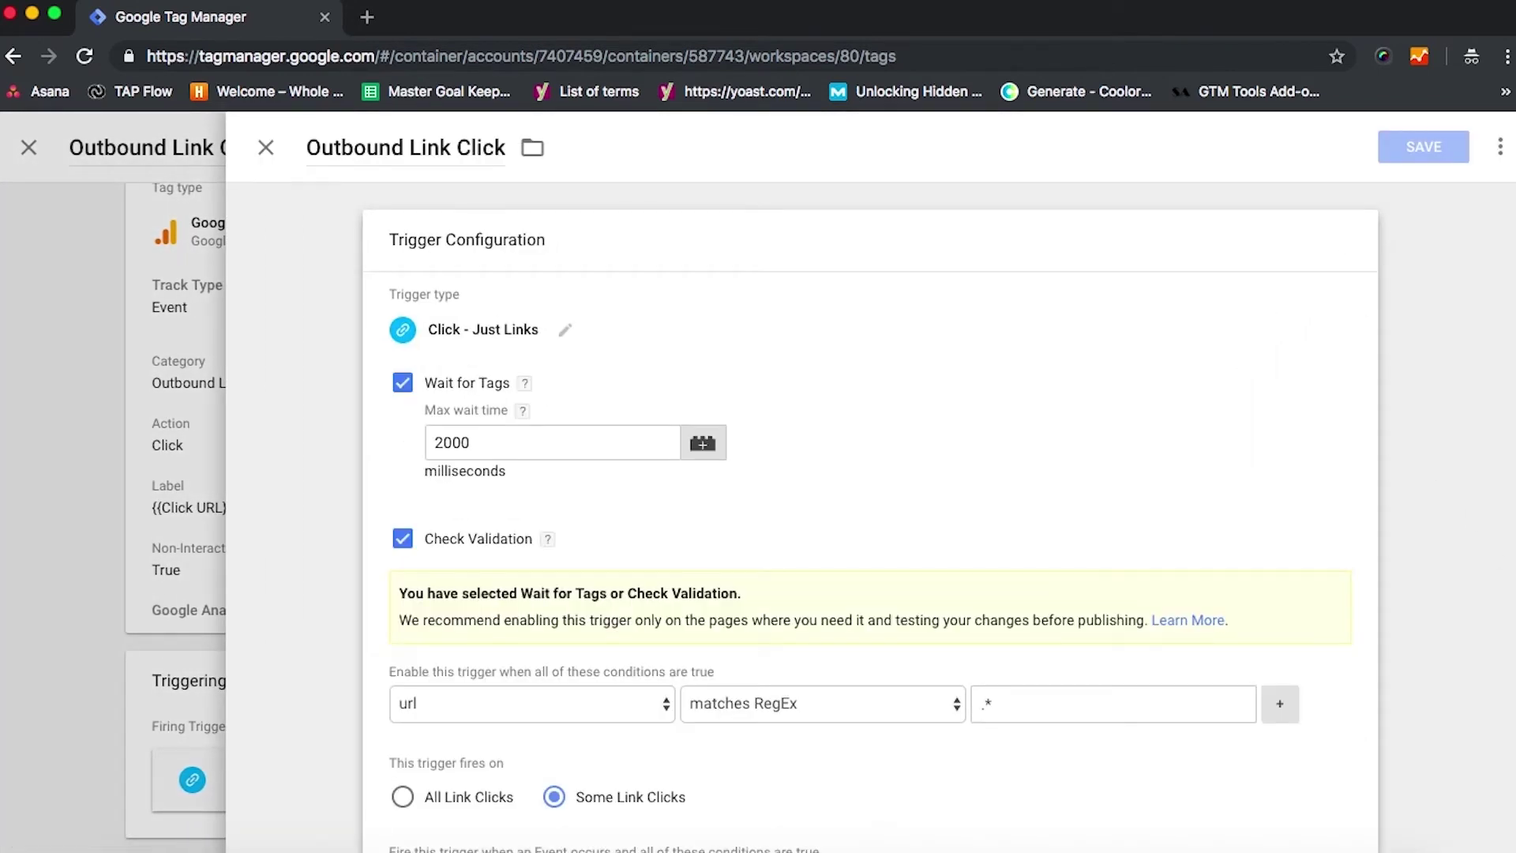
{"action": "left_click", "coordinate": [566, 331]}
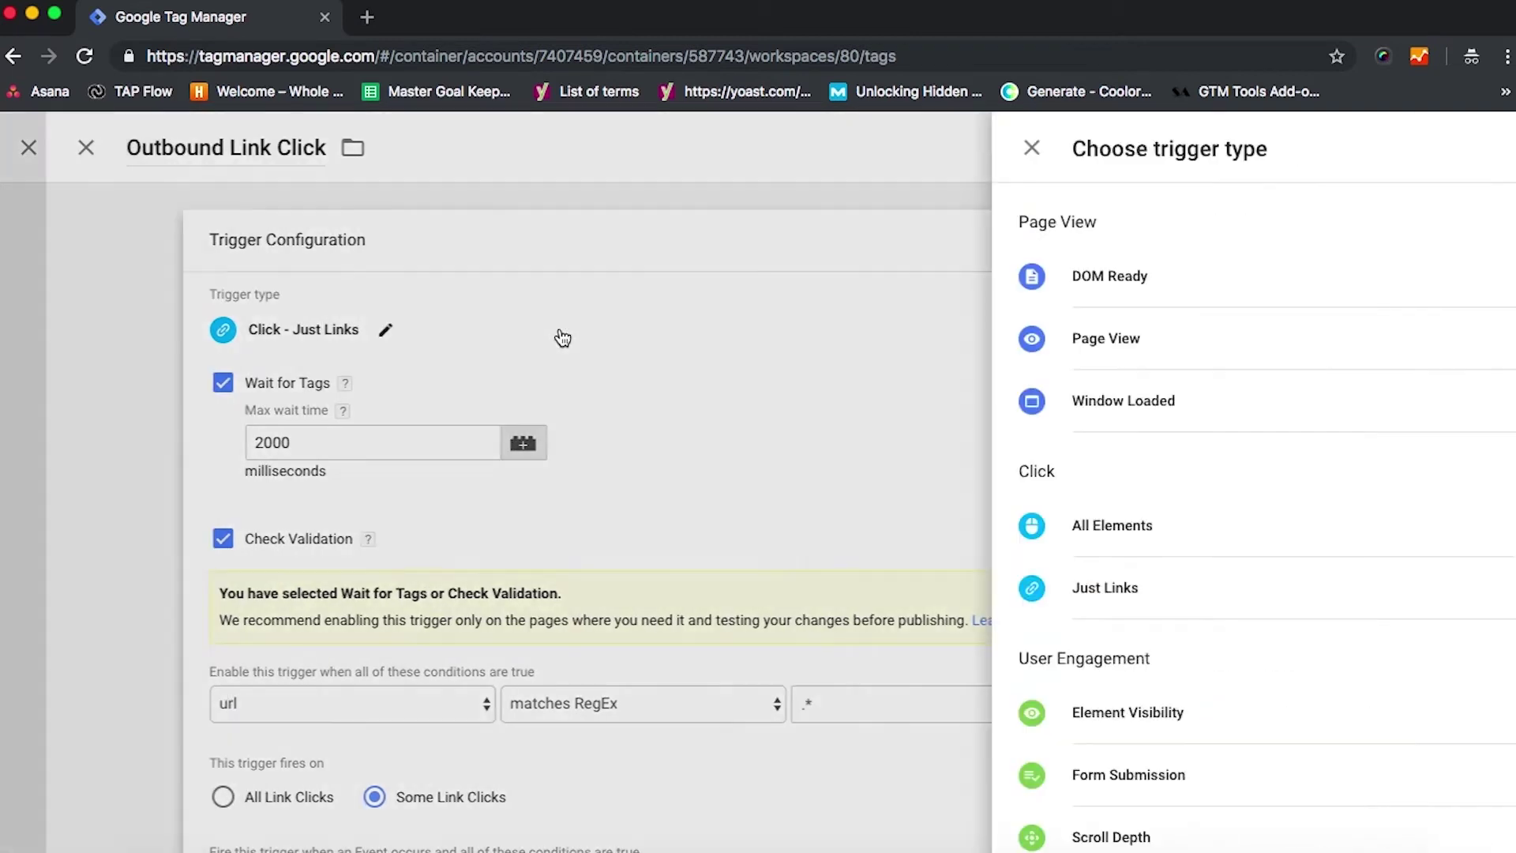
{"action": "scroll", "coordinate": [1091, 682], "scroll_direction": "down", "scroll_amount": 2}
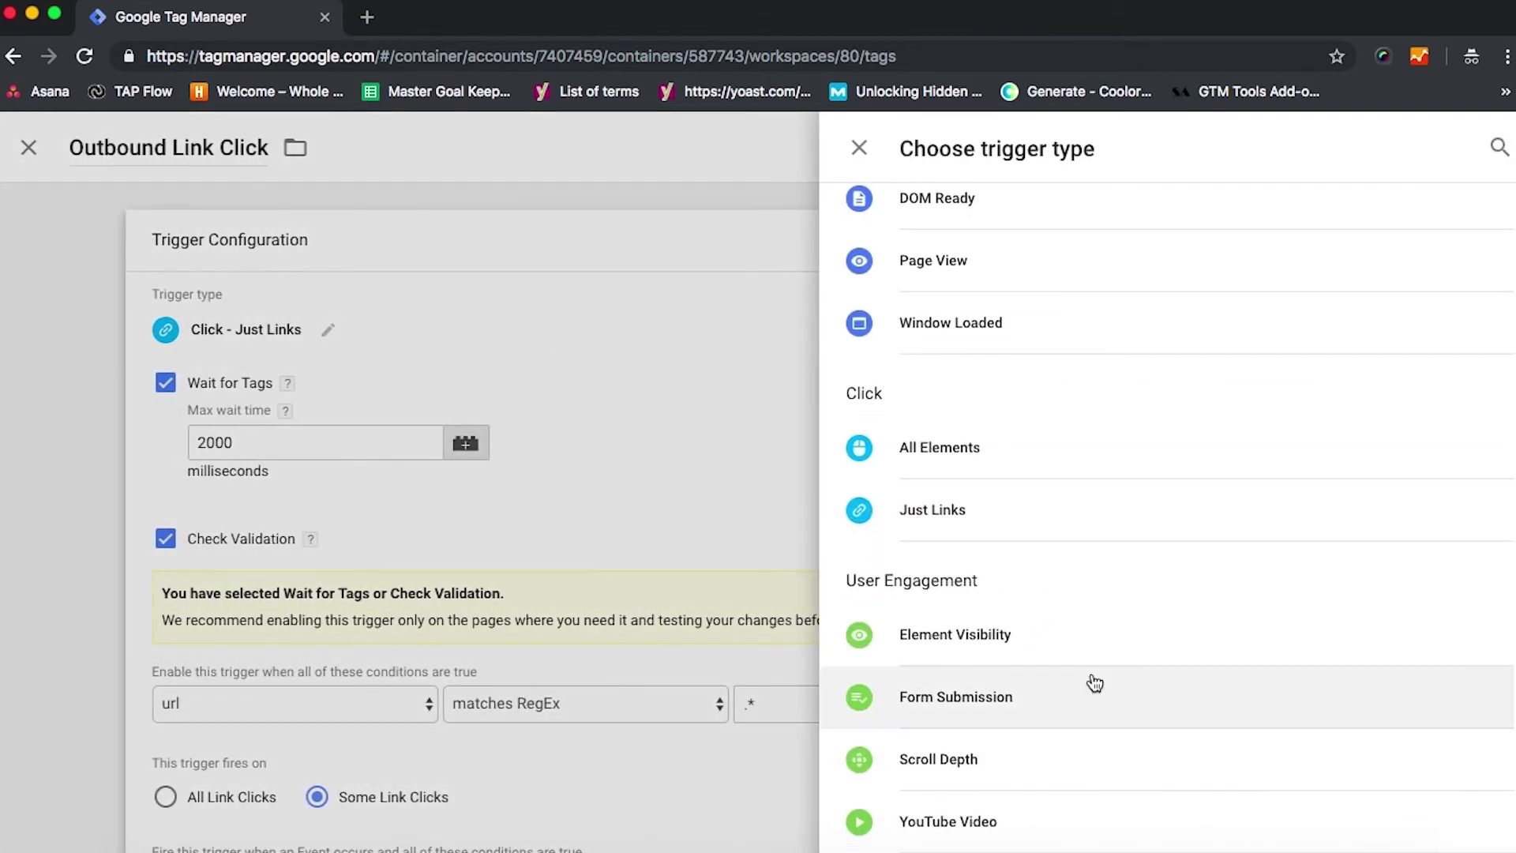
{"action": "left_click", "coordinate": [953, 515]}
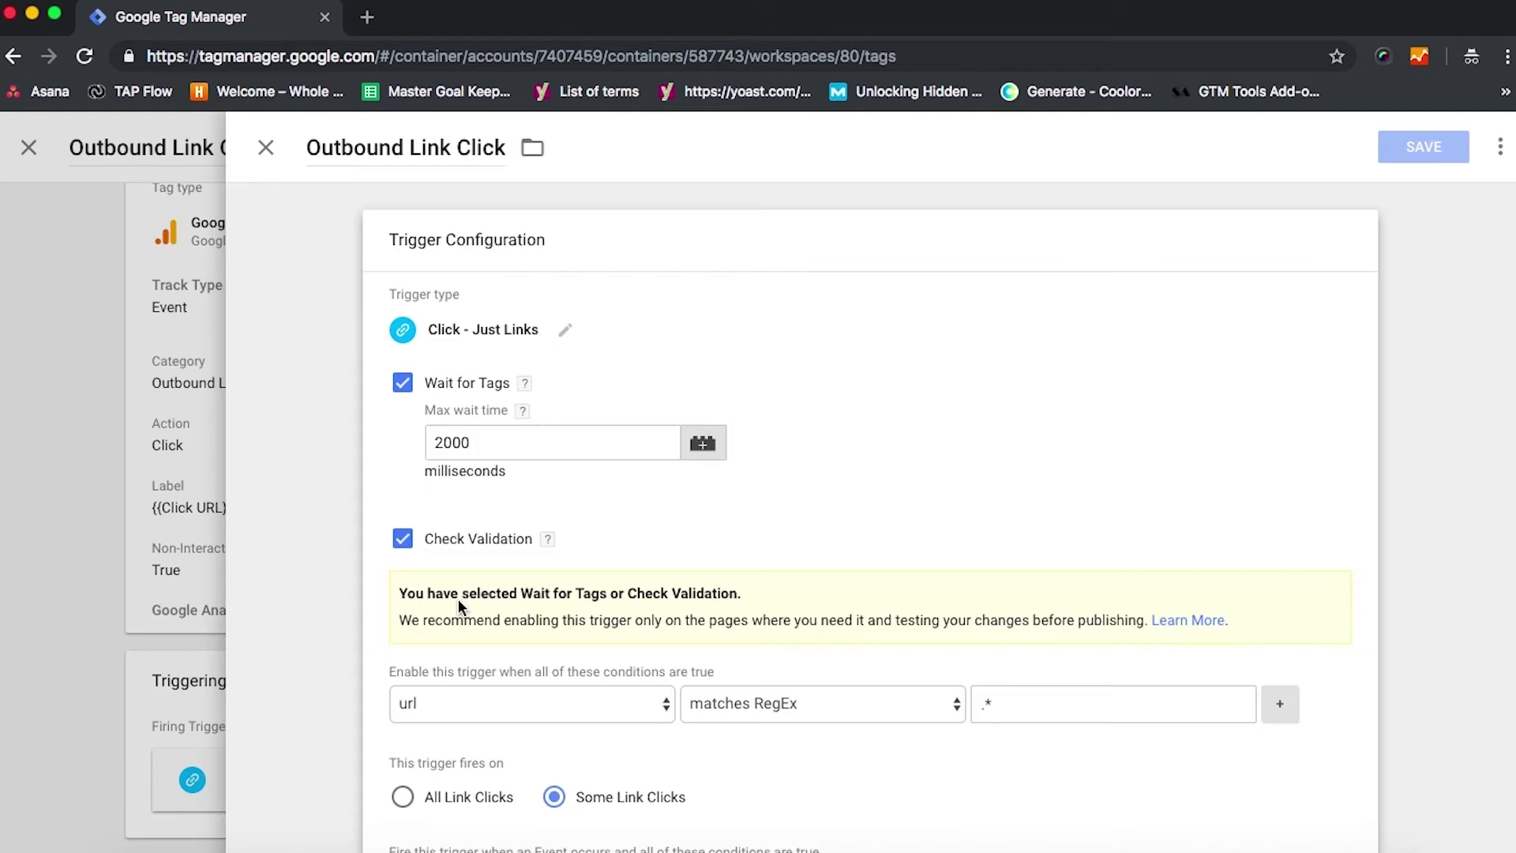
{"action": "scroll", "coordinate": [460, 605], "scroll_direction": "down", "scroll_amount": 5}
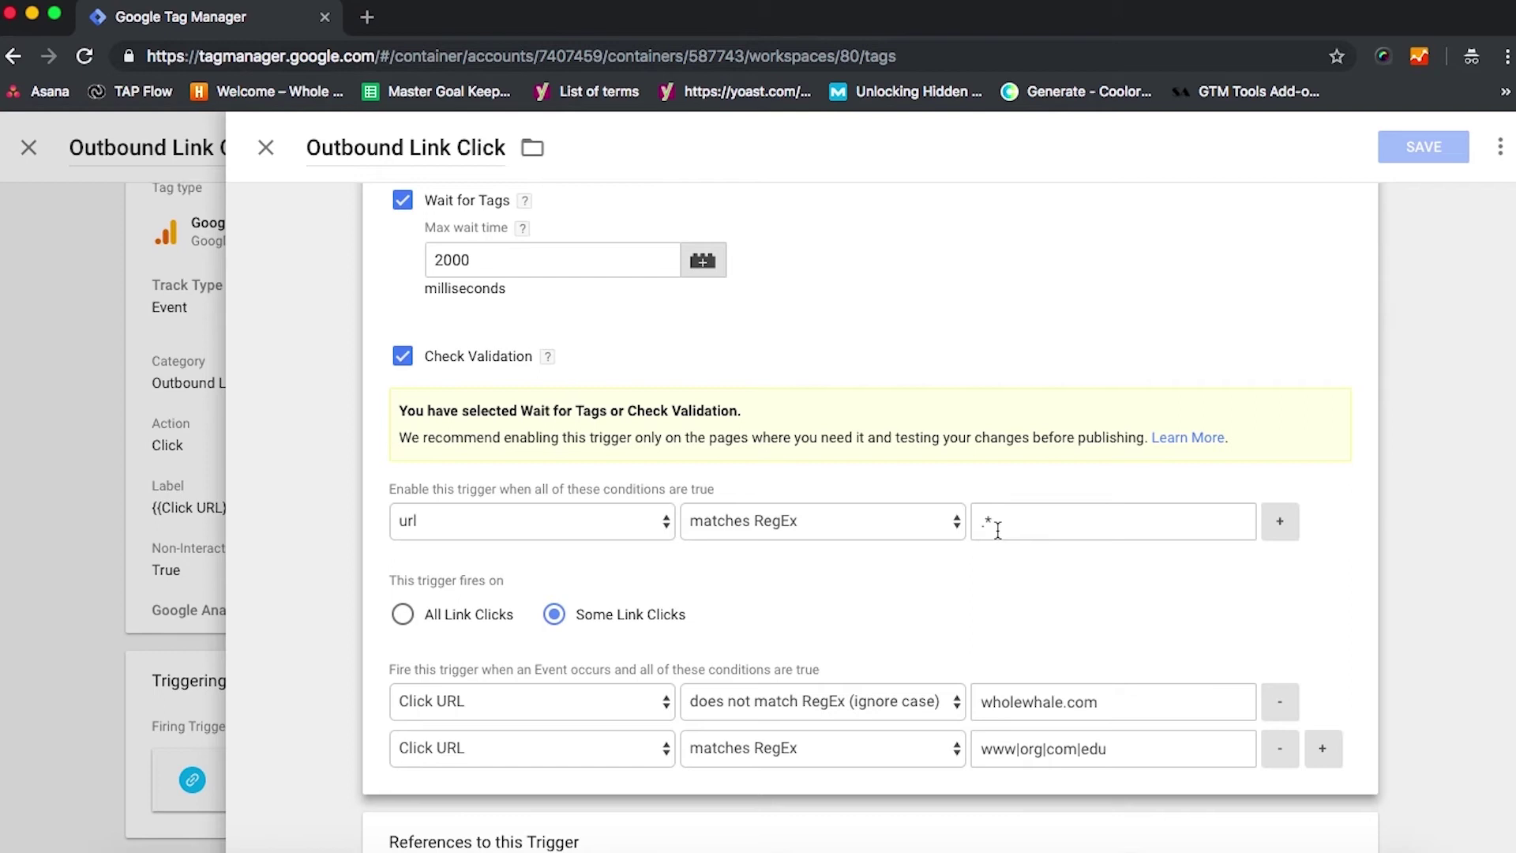
{"action": "scroll", "coordinate": [903, 616], "scroll_direction": "down", "scroll_amount": 1}
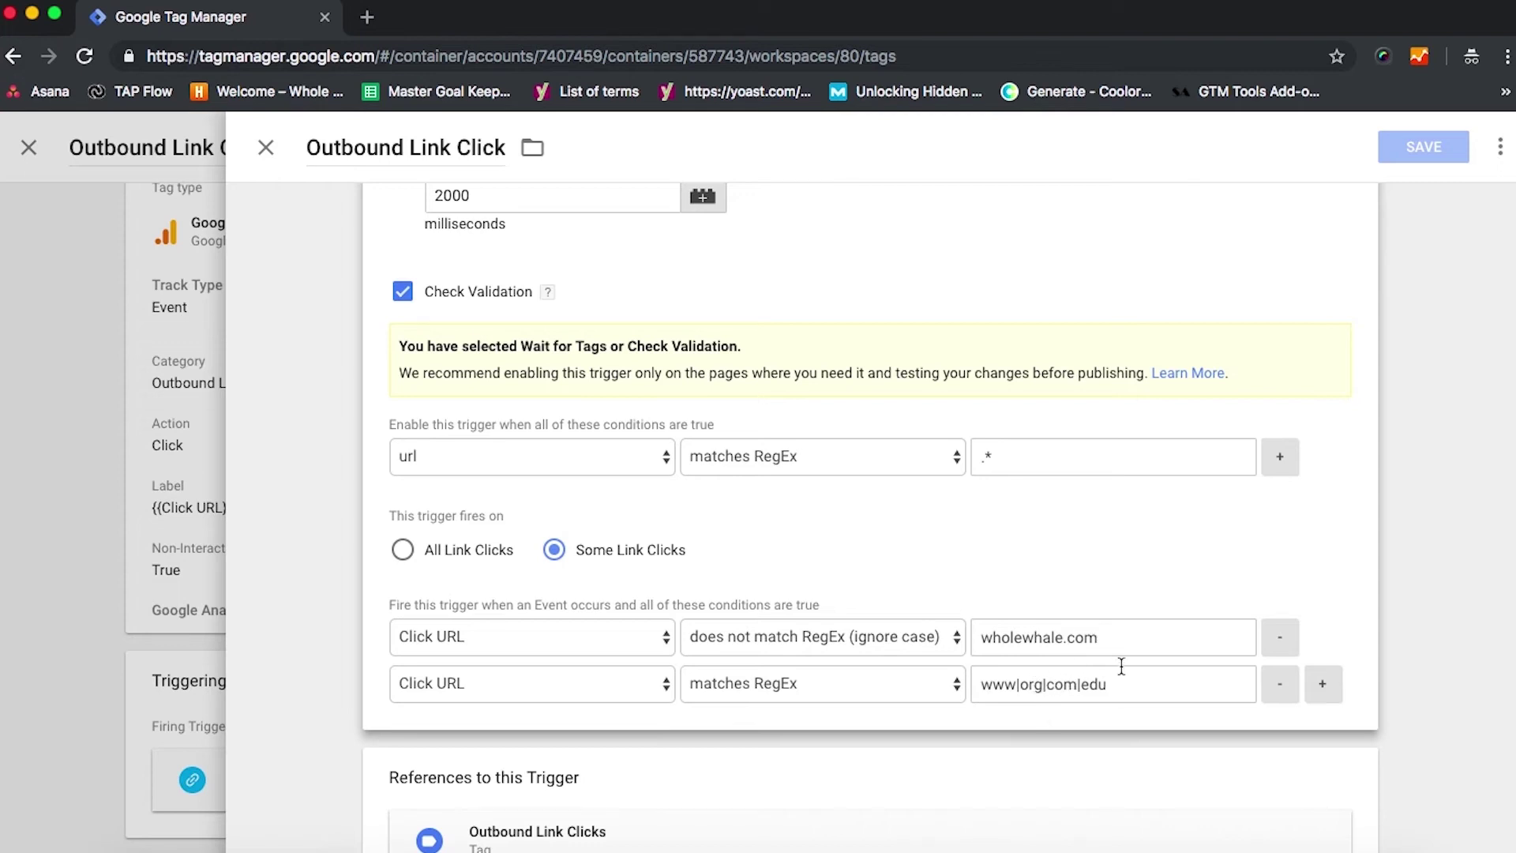
{"action": "scroll", "coordinate": [1131, 728], "scroll_direction": "down", "scroll_amount": 2}
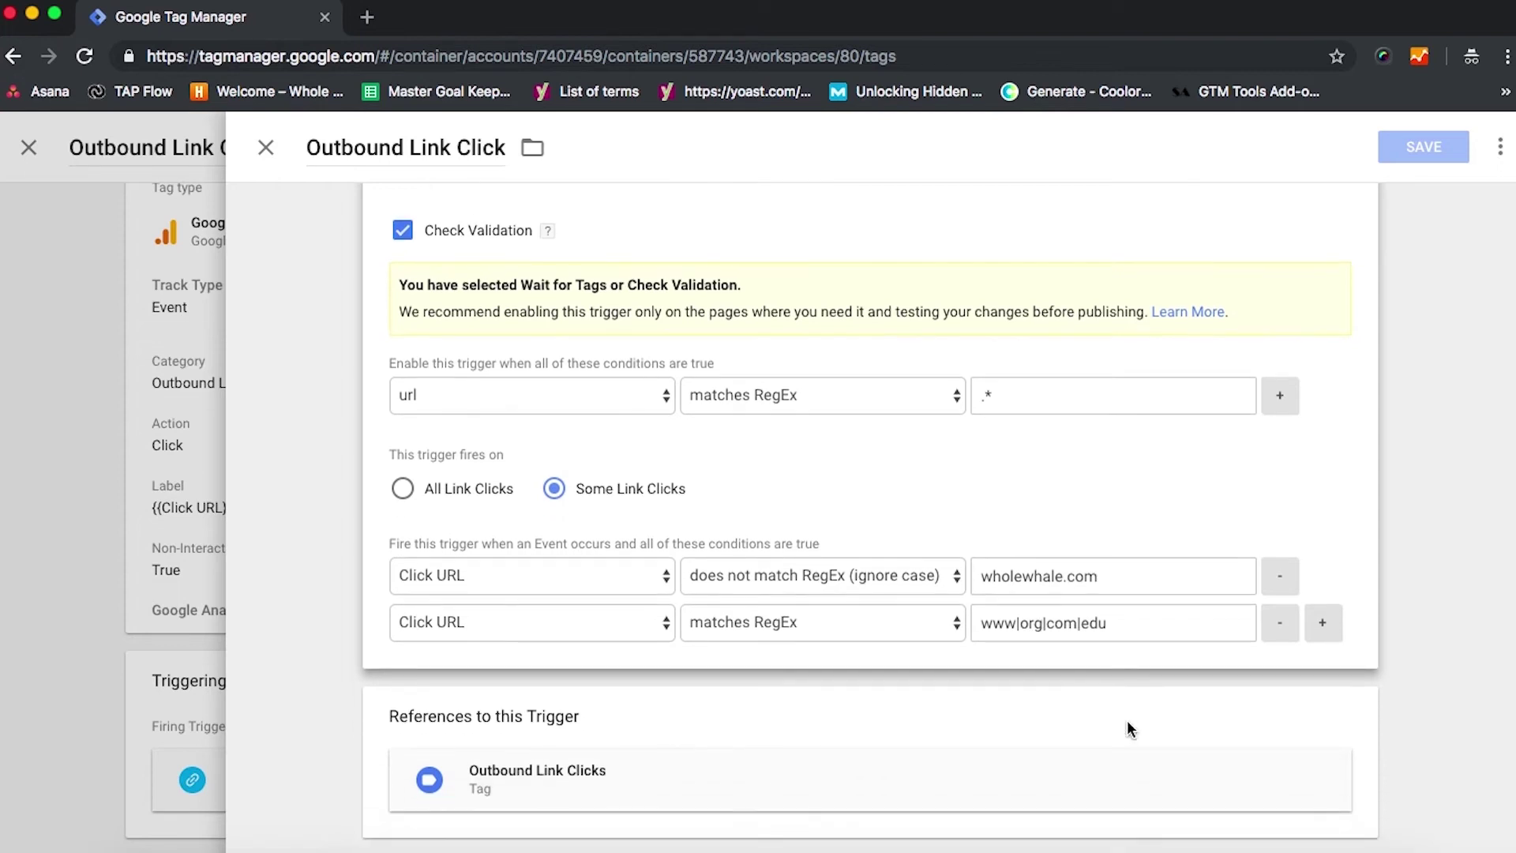
Close the trigger and tag editors to return to the Tags list
{"action": "left_click", "coordinate": [265, 150]}
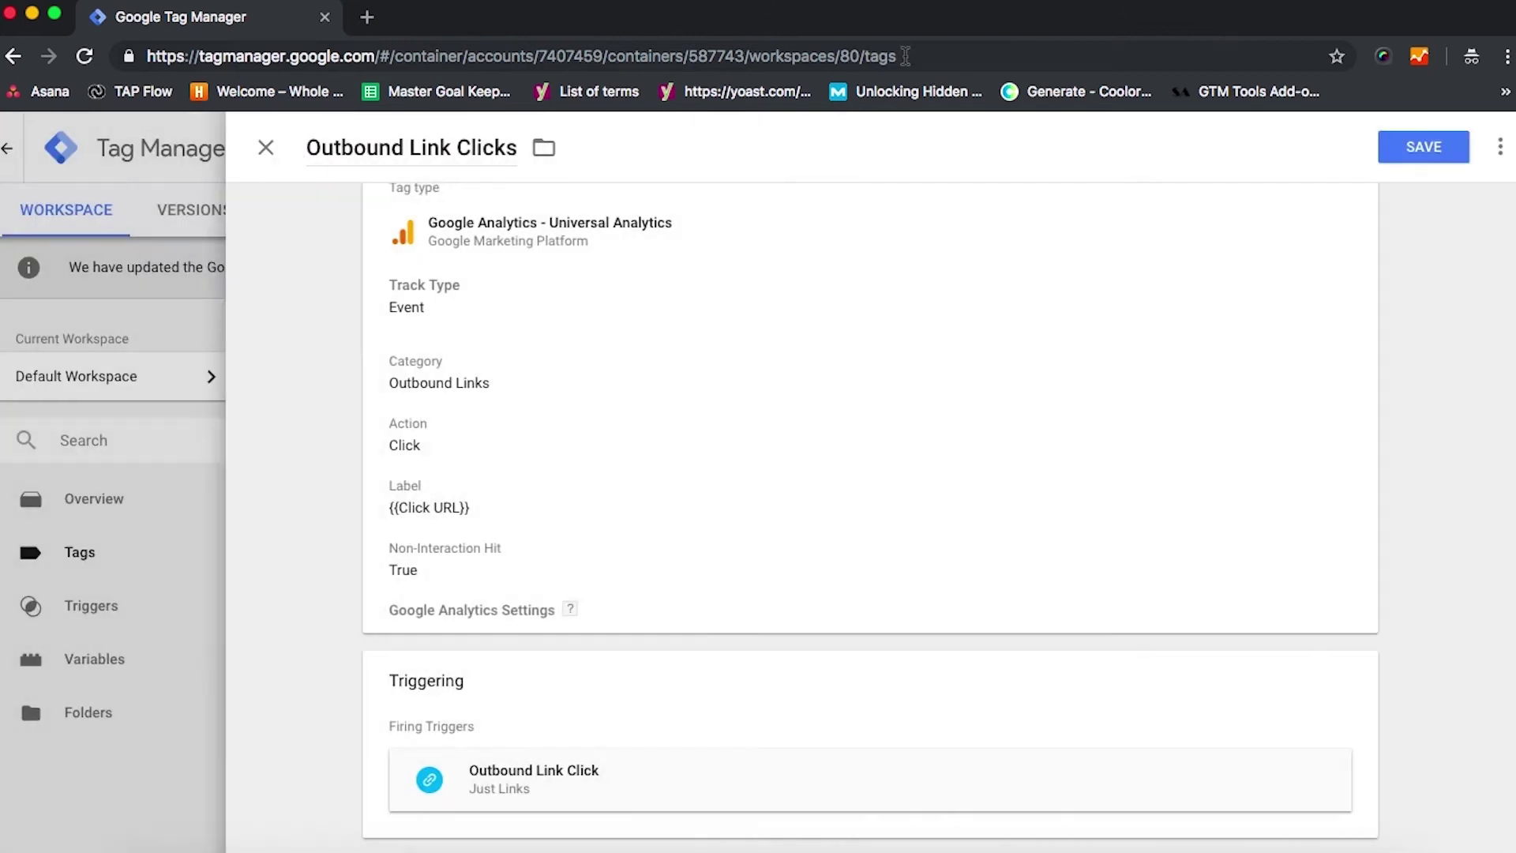
{"action": "left_click", "coordinate": [1422, 150]}
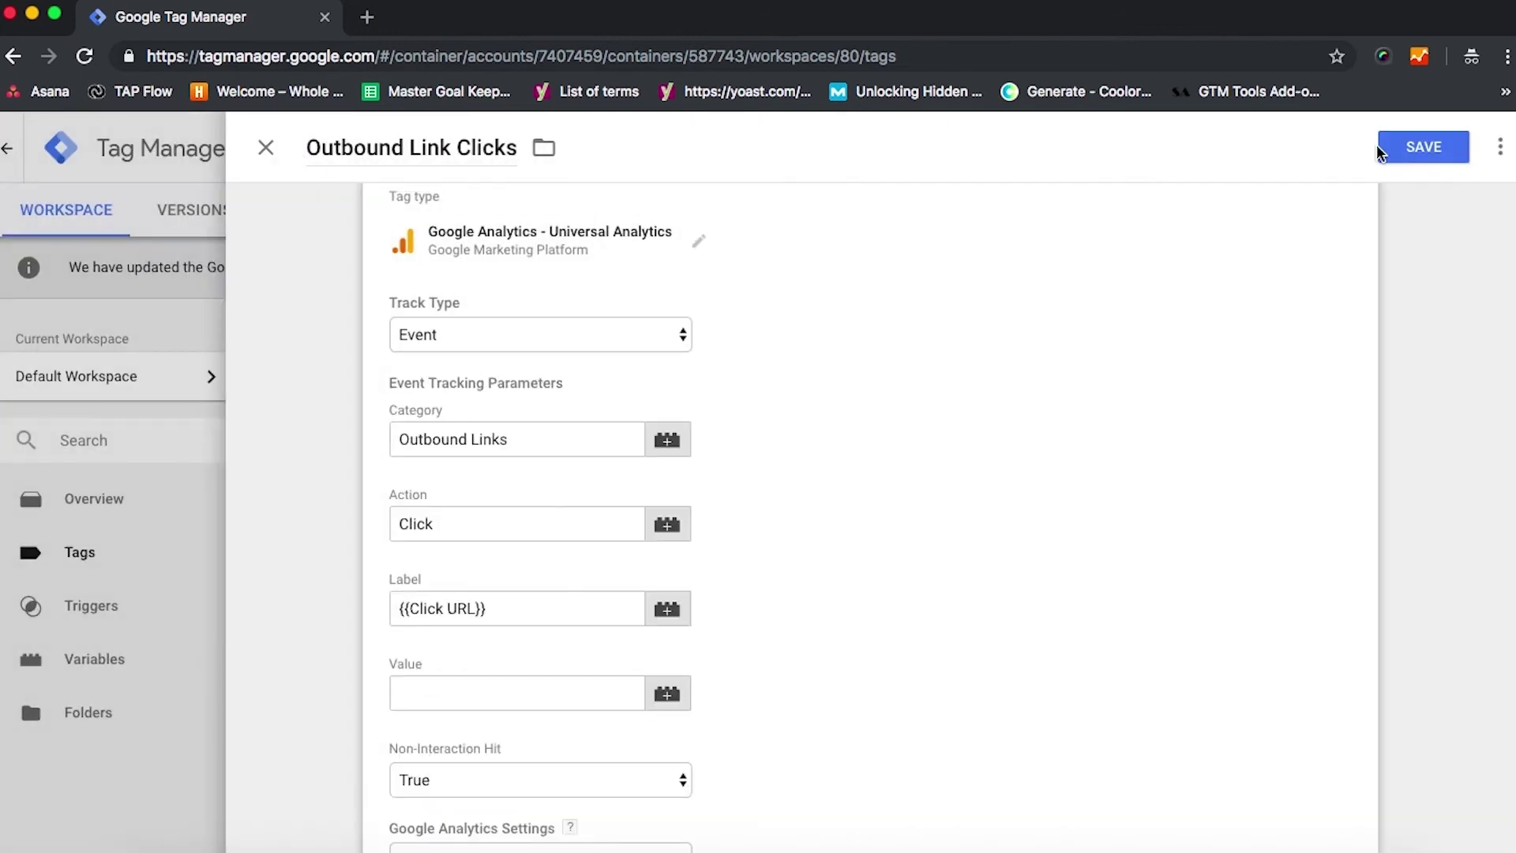
{"action": "left_click", "coordinate": [260, 152]}
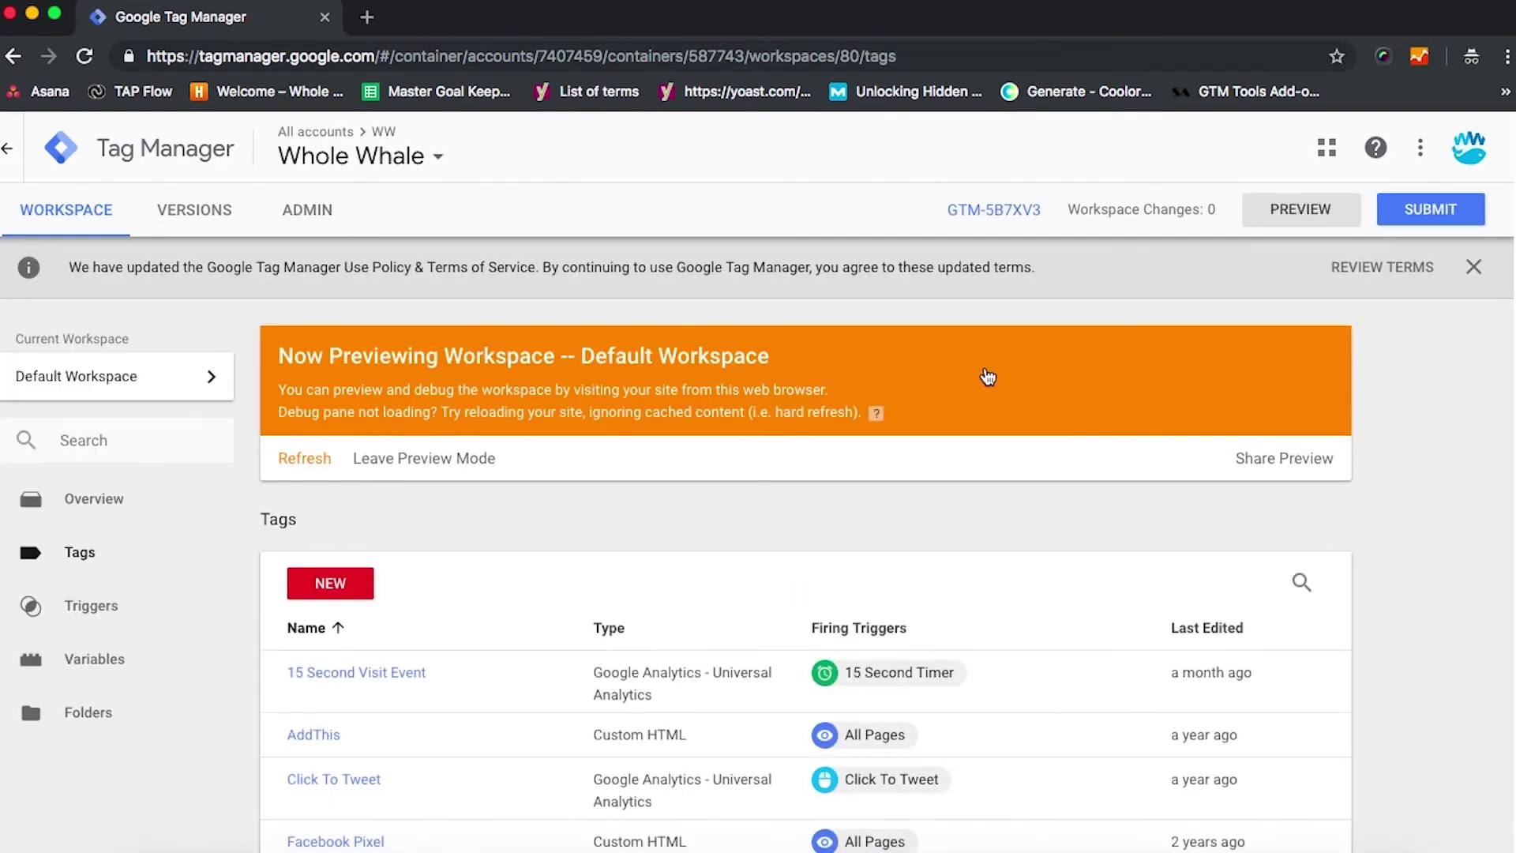
Load wholewhale.com in a new private tab
{"action": "key", "text": "ctrl+t"}
{"action": "type", "text": "wholewhale.com/wiki"}
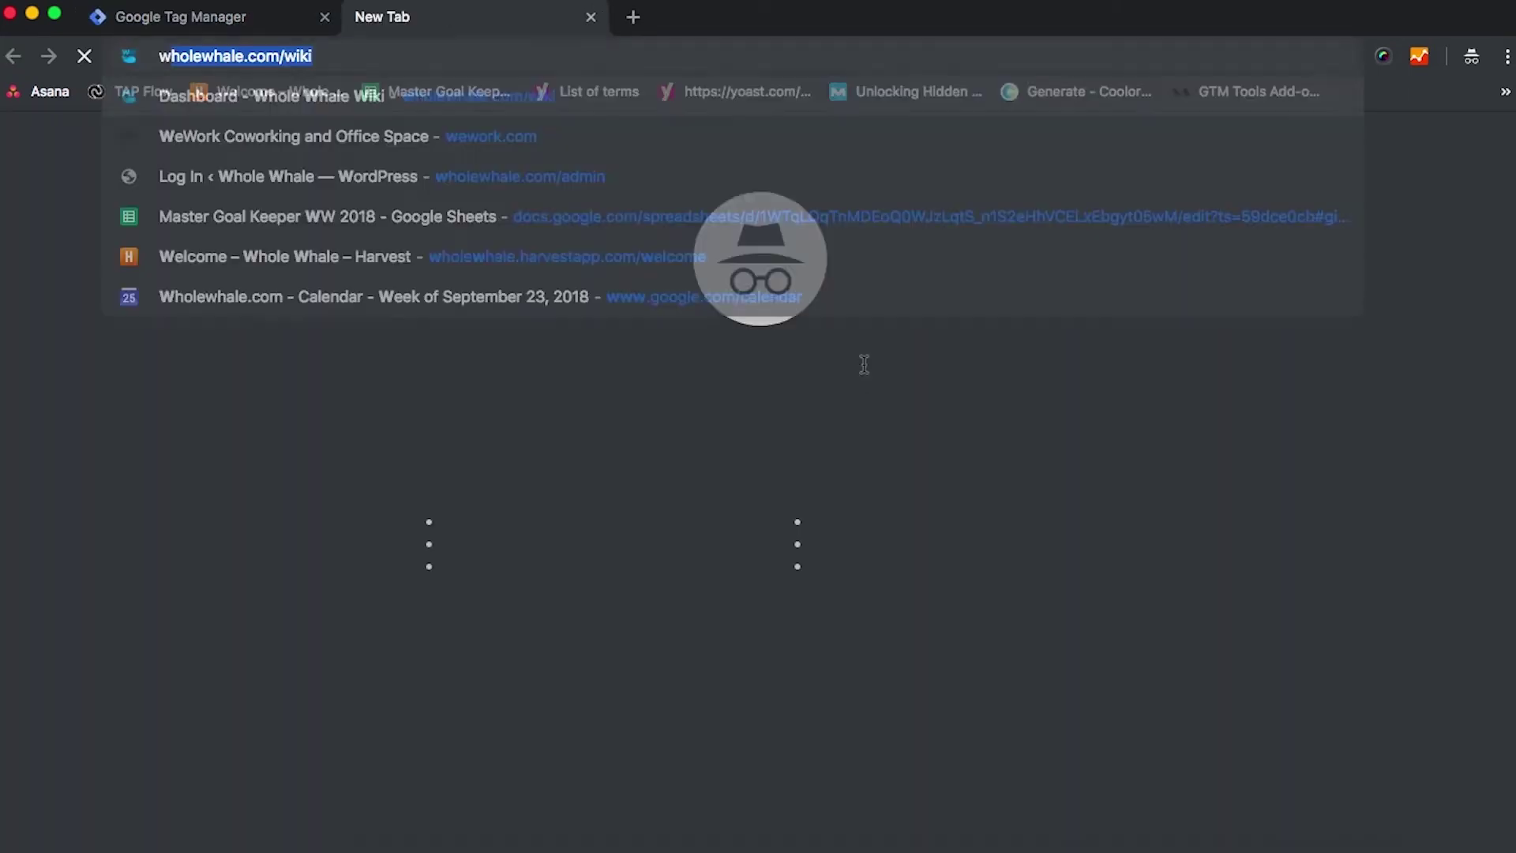
{"action": "key", "text": "BackSpace"}
{"action": "key", "text": "BackSpace"}
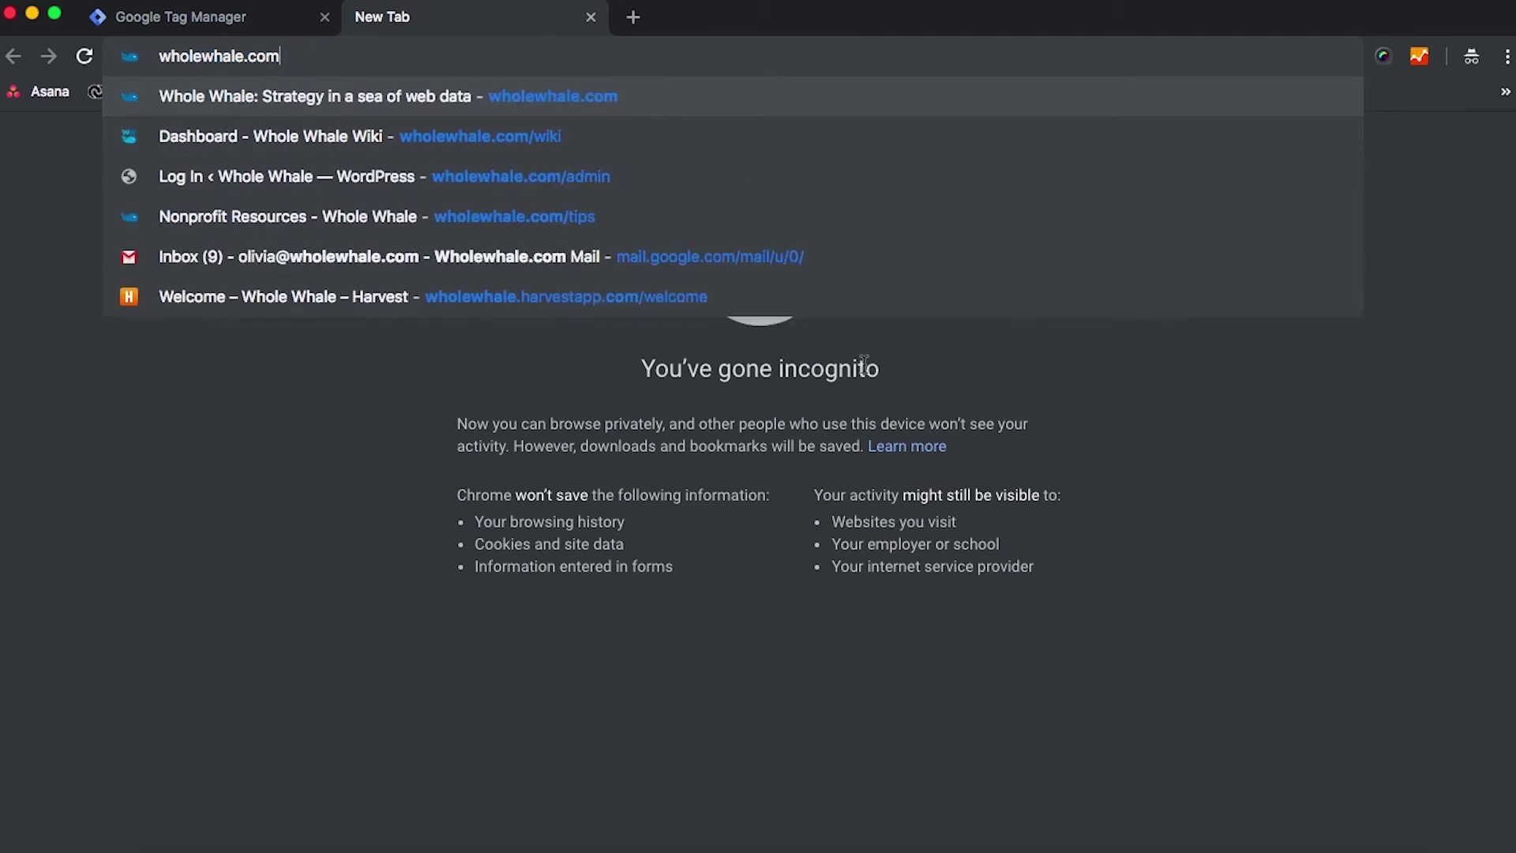
{"action": "key", "text": "Return"}
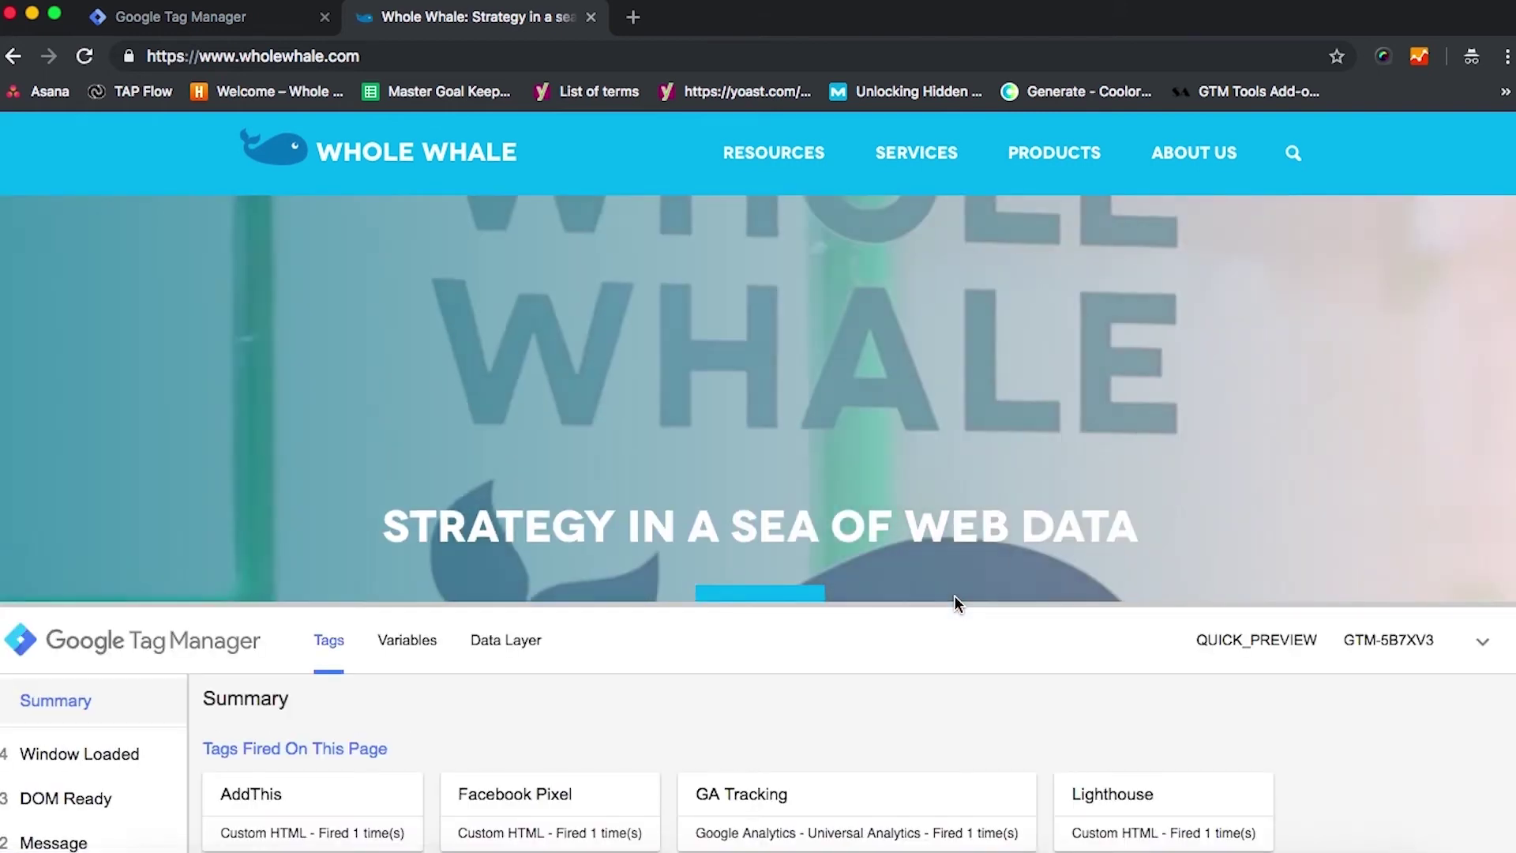
Scroll down the homepage to the footer's LinkedIn link
{"action": "scroll", "coordinate": [967, 754], "scroll_direction": "down", "scroll_amount": 3}
{"action": "scroll", "coordinate": [967, 757], "scroll_direction": "down", "scroll_amount": 2}
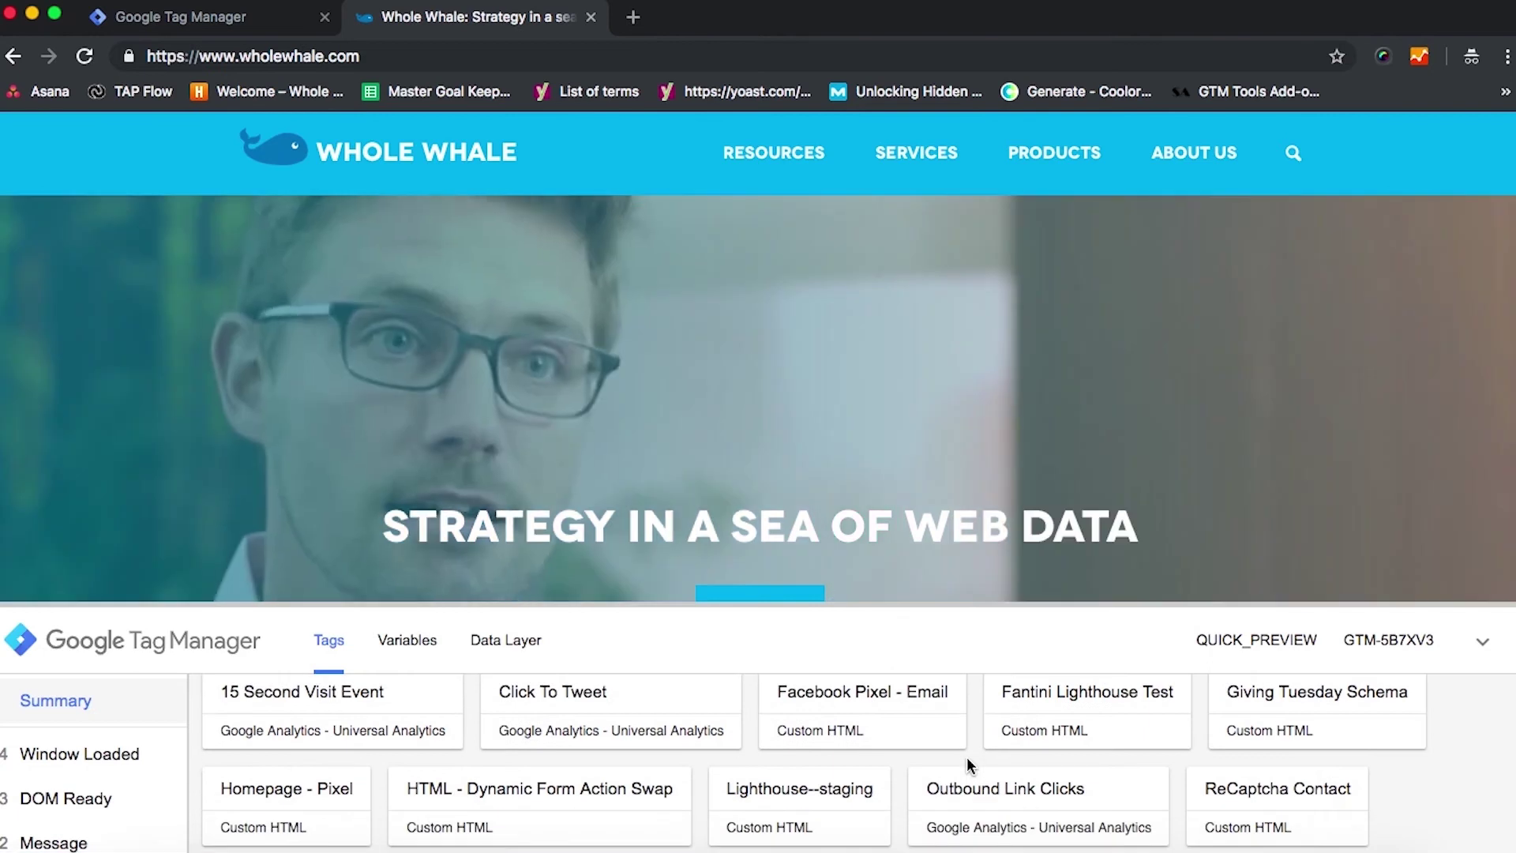
{"action": "scroll", "coordinate": [967, 757], "scroll_direction": "down", "scroll_amount": 1}
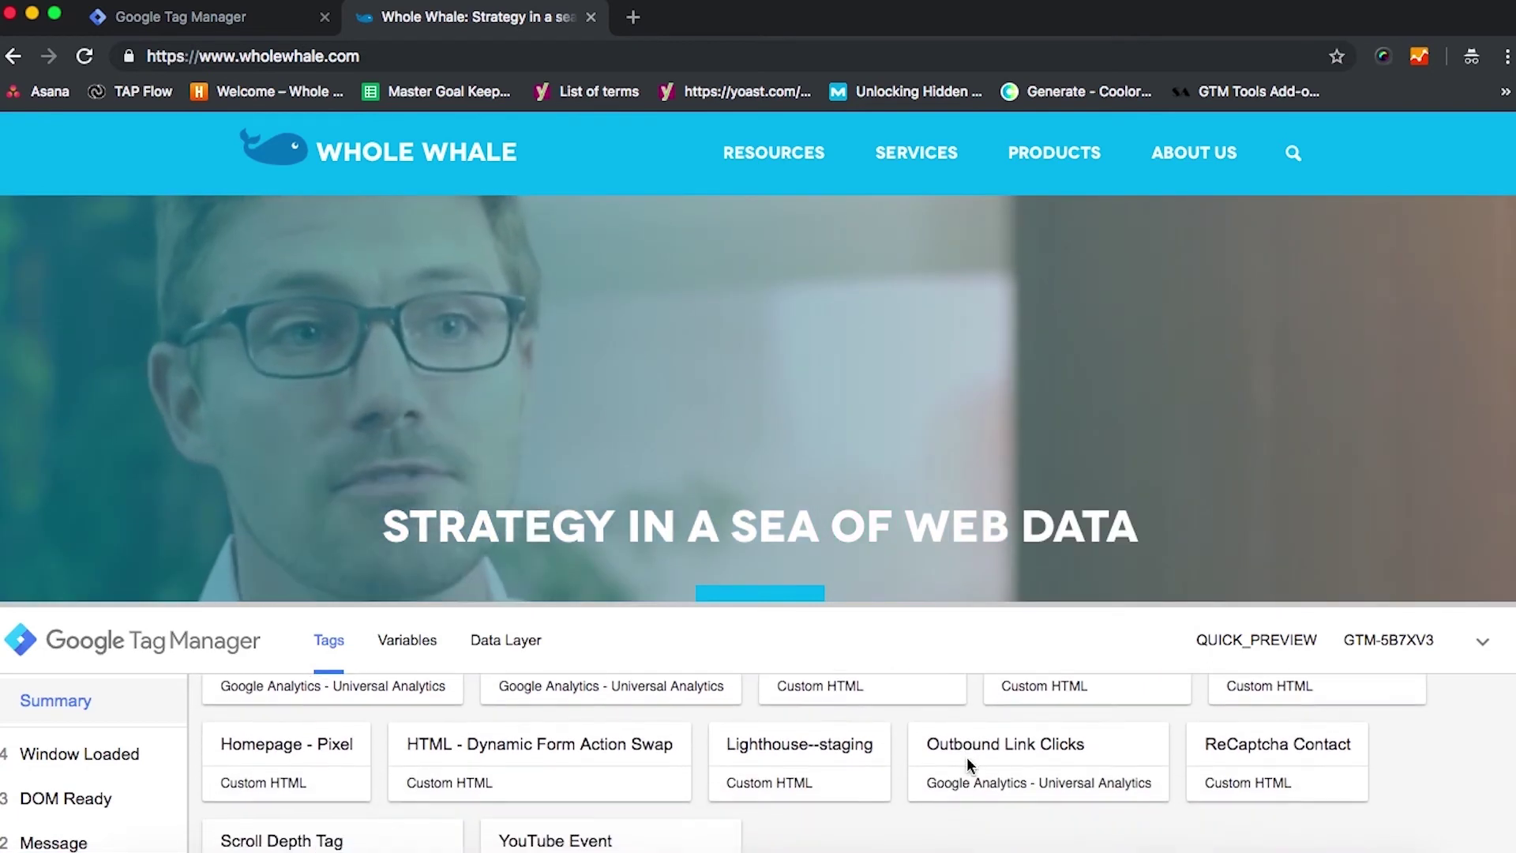
{"action": "scroll", "coordinate": [960, 414], "scroll_direction": "down", "scroll_amount": 3}
{"action": "scroll", "coordinate": [960, 413], "scroll_direction": "down", "scroll_amount": 15}
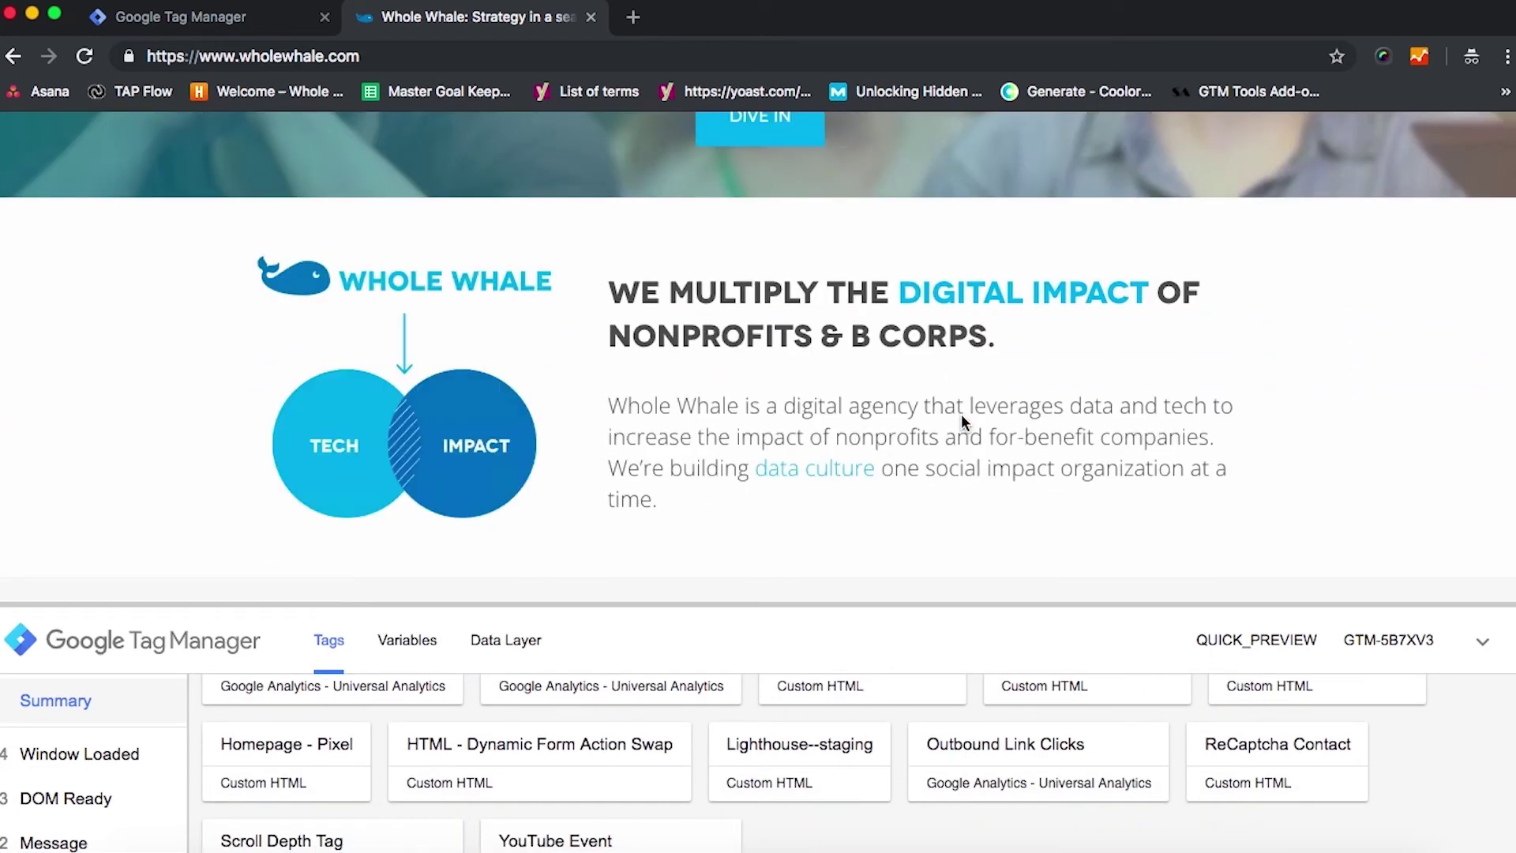
{"action": "scroll", "coordinate": [960, 414], "scroll_direction": "down", "scroll_amount": 10}
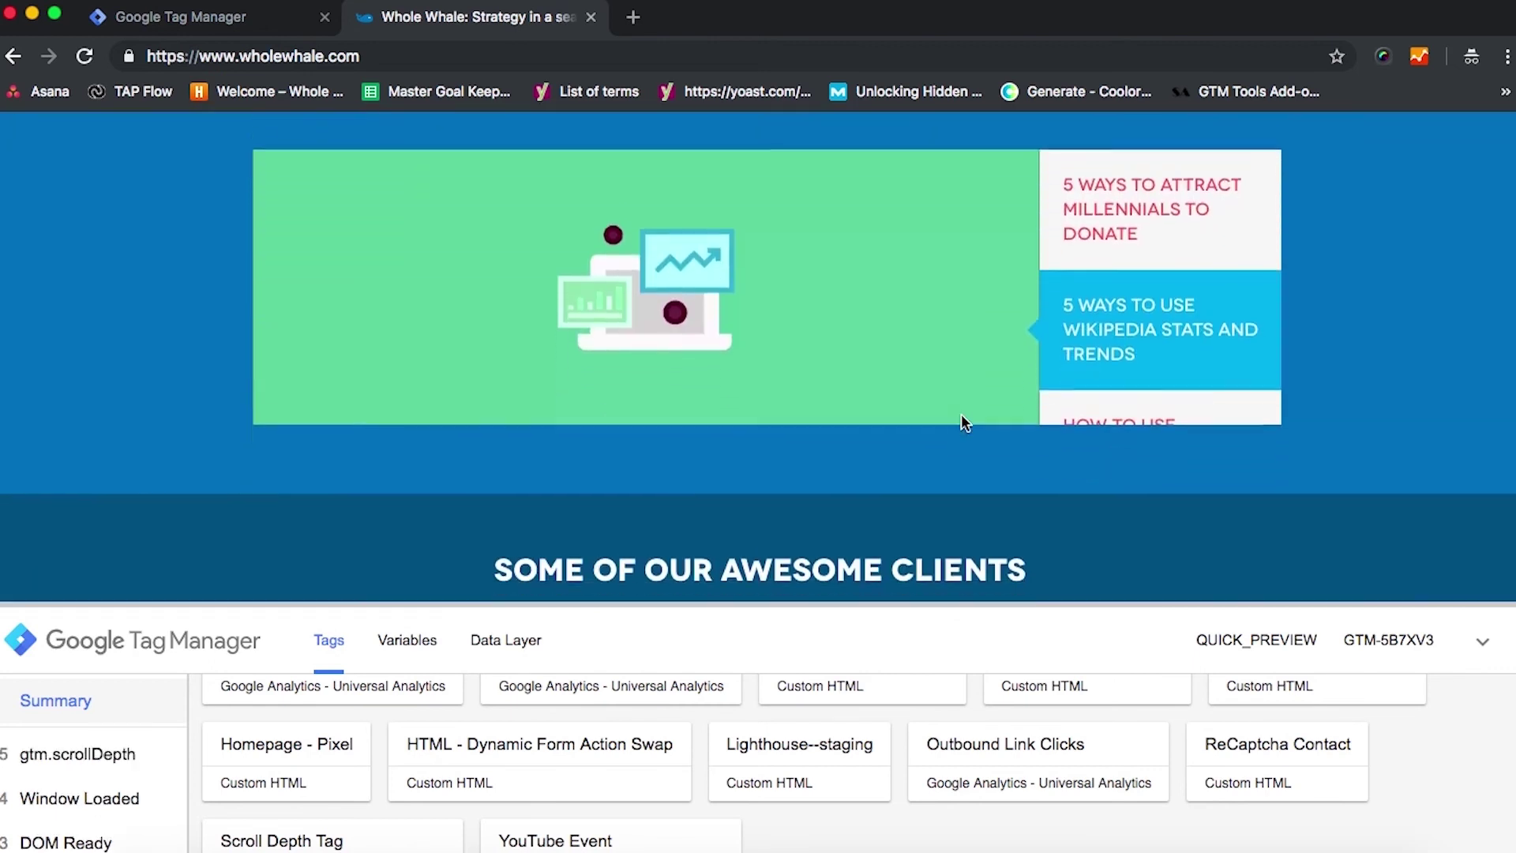
{"action": "scroll", "coordinate": [961, 414], "scroll_direction": "down", "scroll_amount": 2}
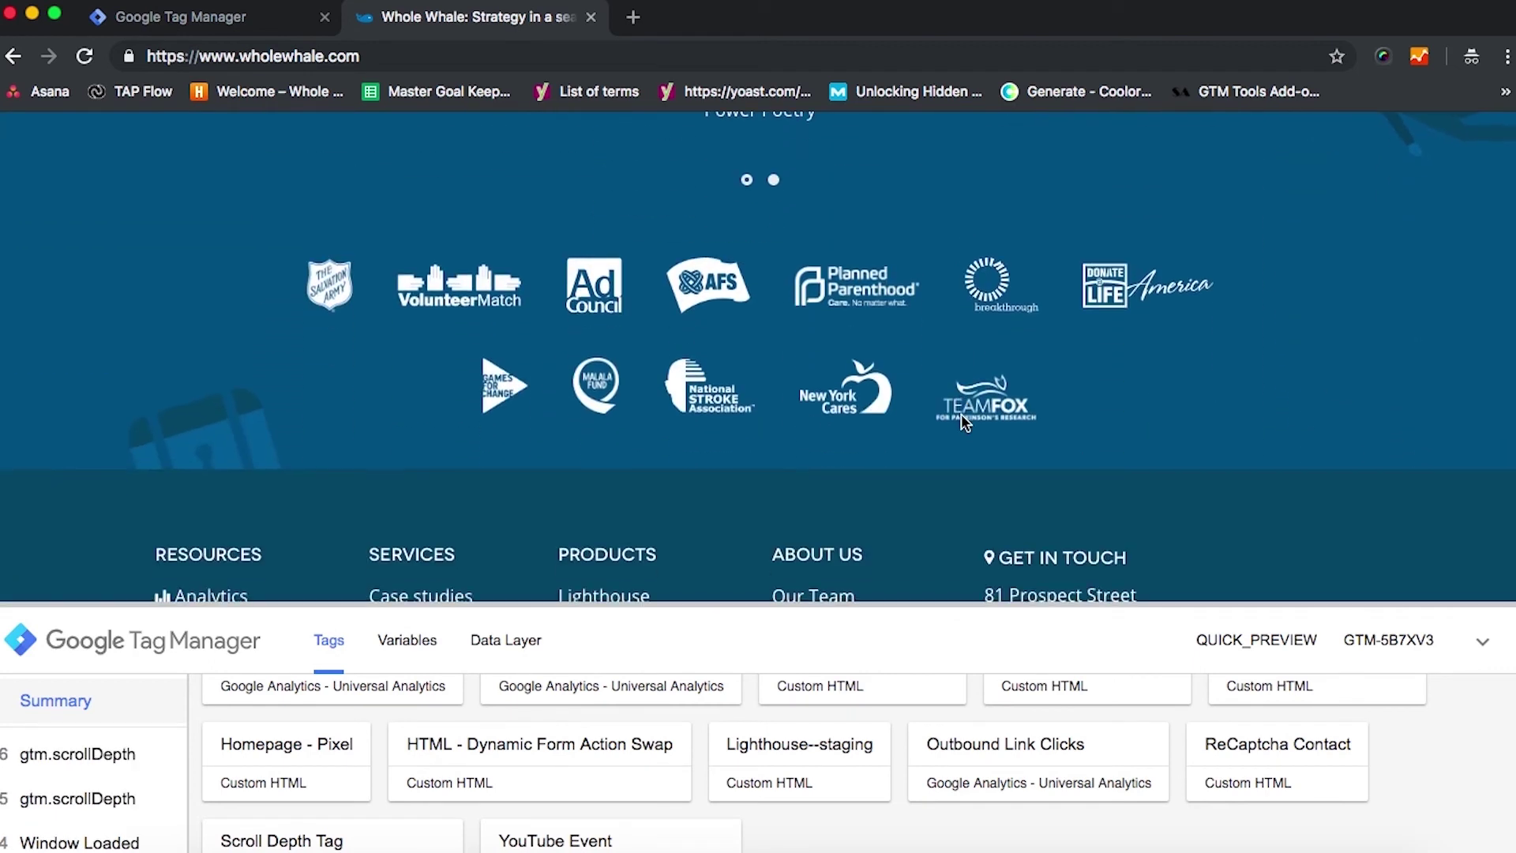
{"action": "scroll", "coordinate": [987, 417], "scroll_direction": "down", "scroll_amount": 5}
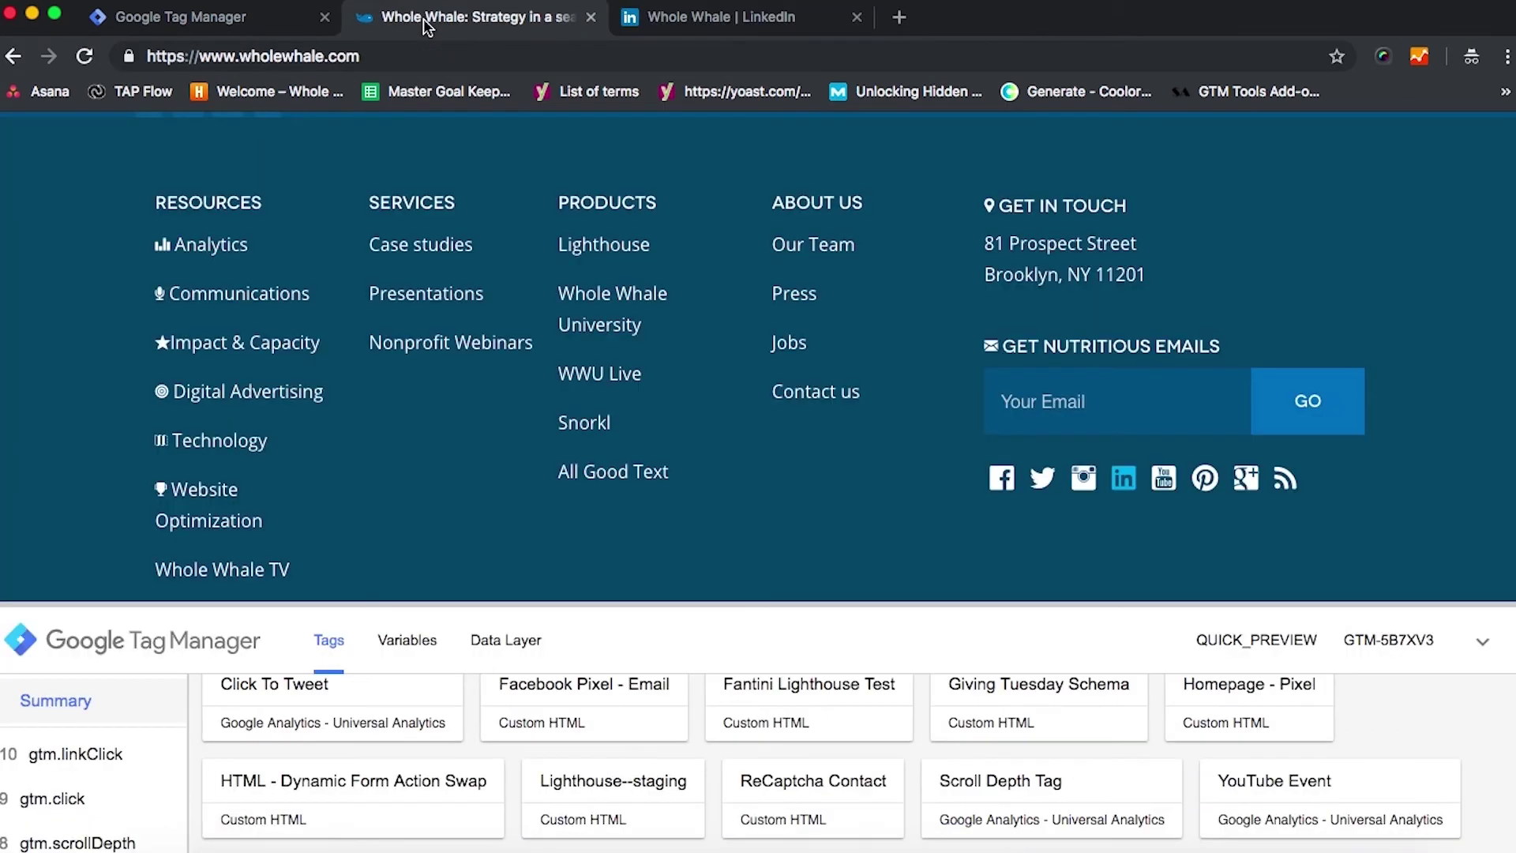
Scroll the debug pane's fired tags to find Outbound Link Clicks, fired 1 time
{"action": "scroll", "coordinate": [872, 825], "scroll_direction": "up", "scroll_amount": 3}
{"action": "scroll", "coordinate": [872, 825], "scroll_direction": "up", "scroll_amount": 3}
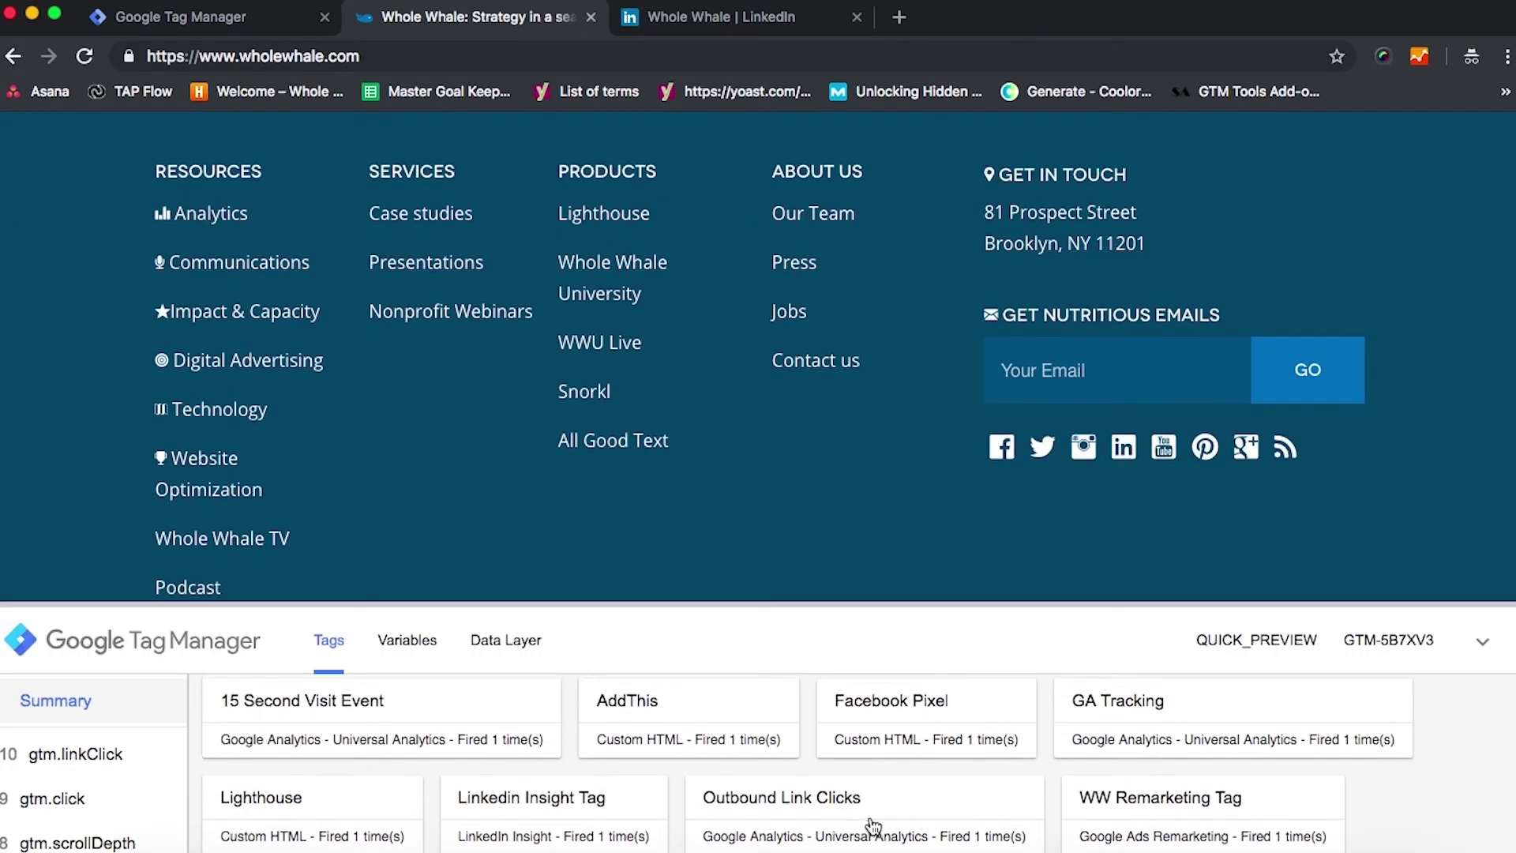
{"action": "scroll", "coordinate": [905, 805], "scroll_direction": "down", "scroll_amount": 4}
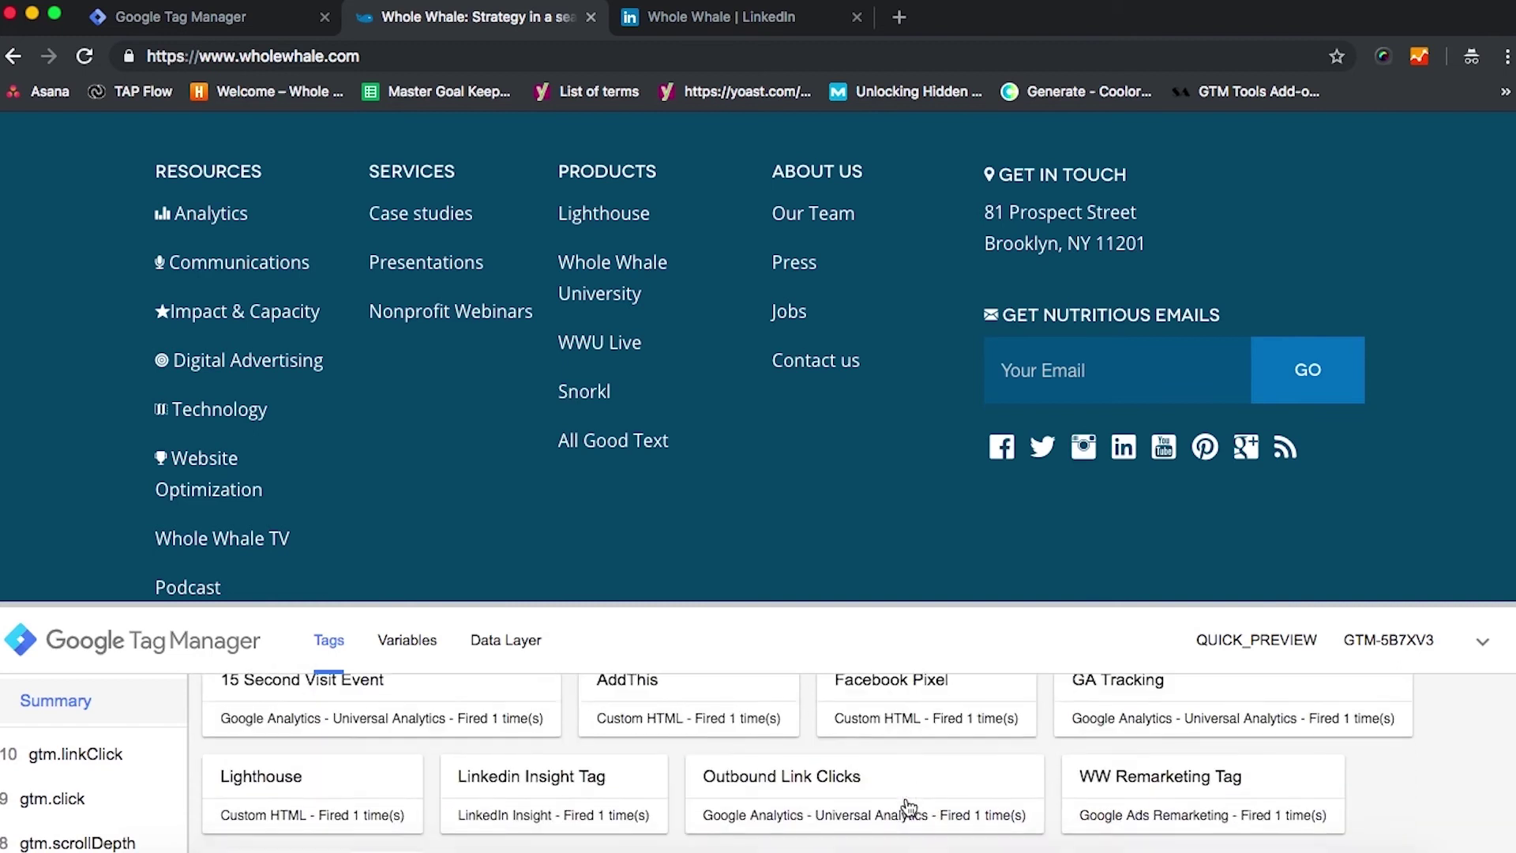